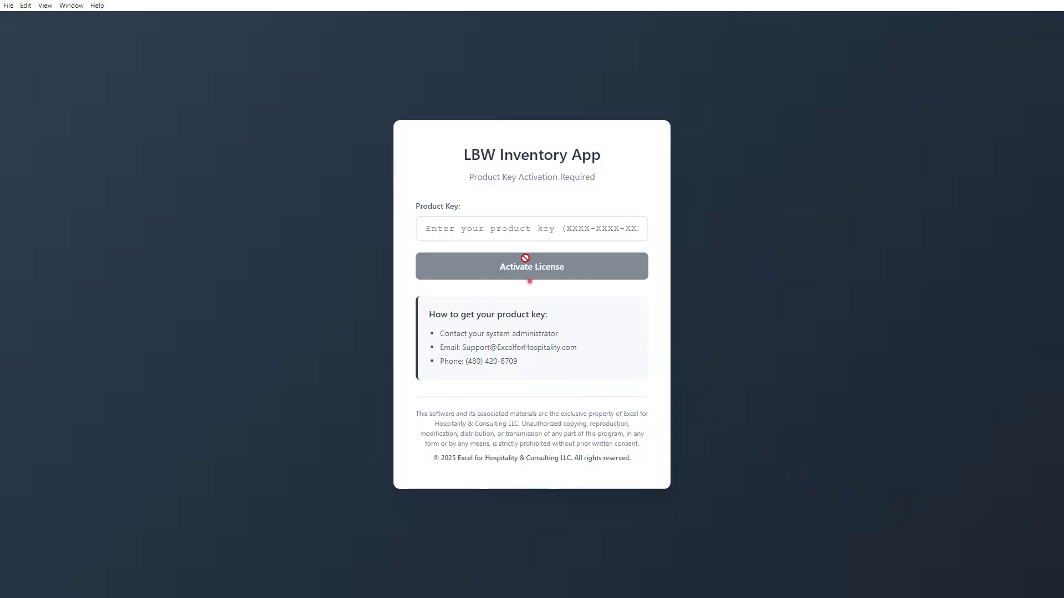
Paste the product key into the Product Key field and activate the licence
{"action": "left_click", "coordinate": [525, 223]}
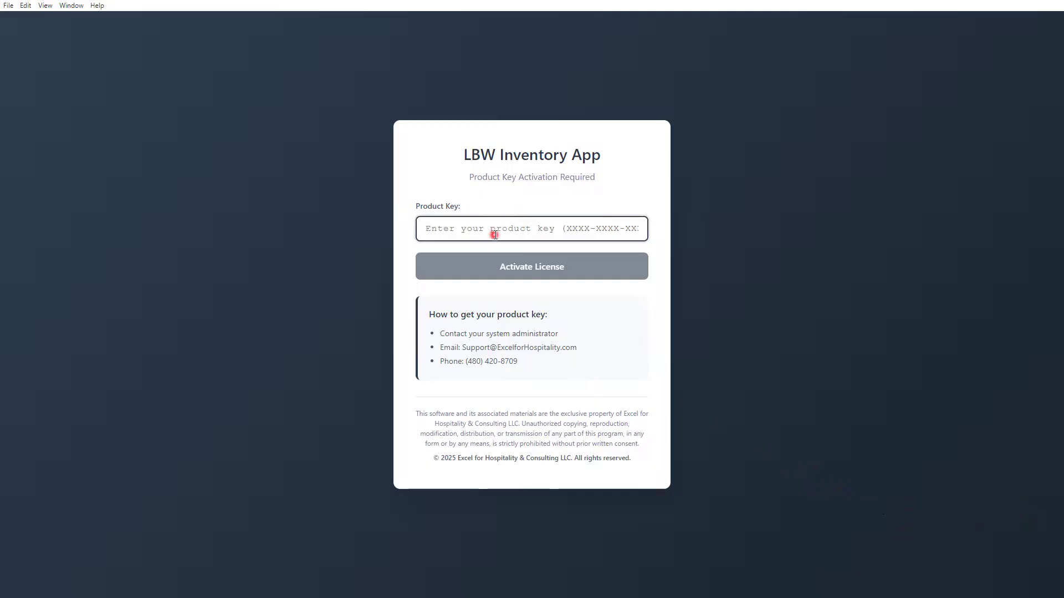
{"action": "key", "text": "ctrl+v"}
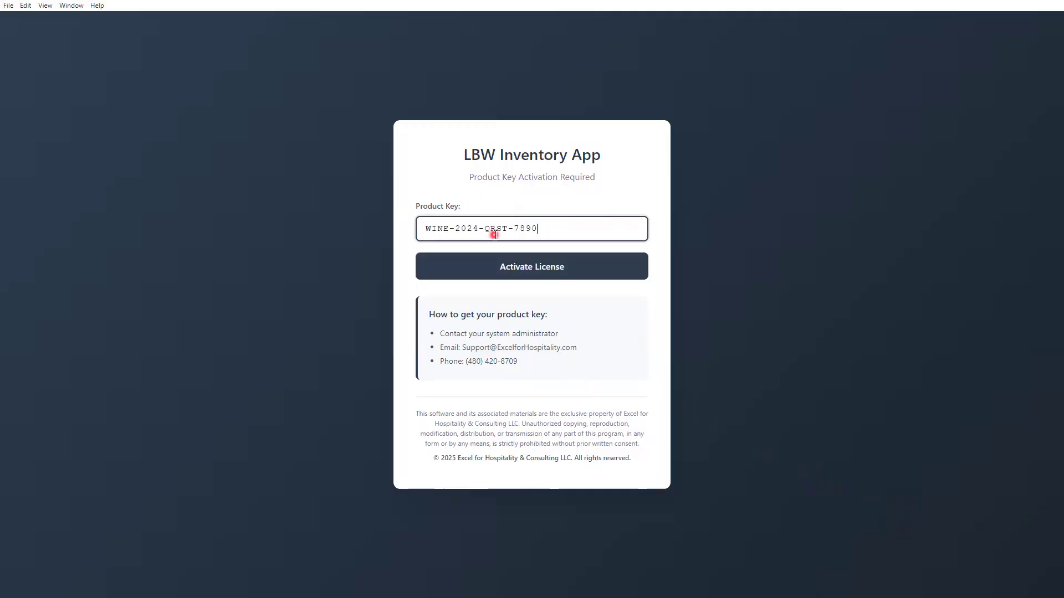
{"action": "left_click", "coordinate": [491, 271]}
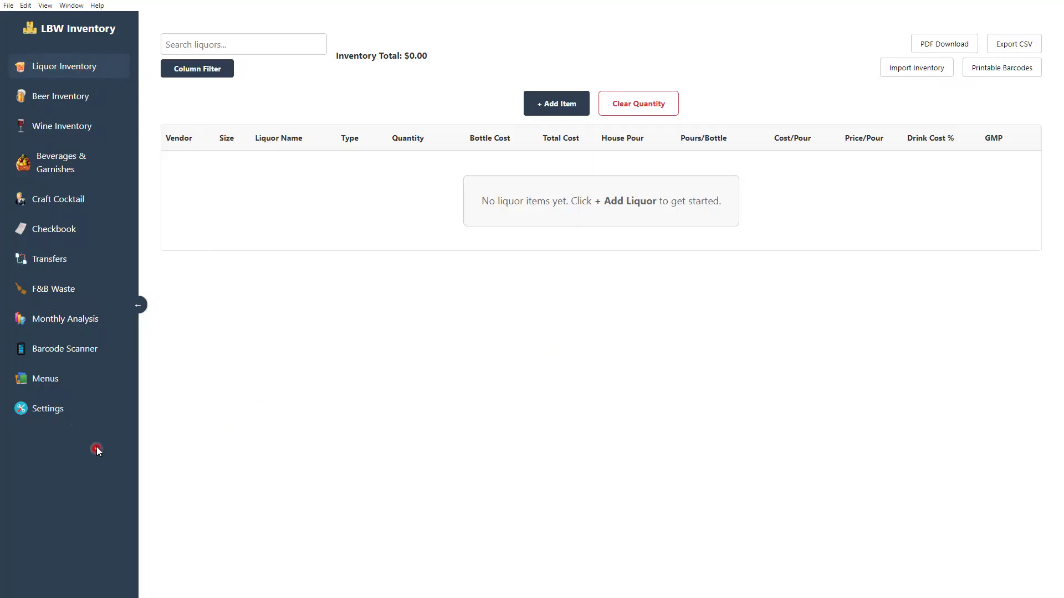
Open Liquor Settings from the app's Settings page
{"action": "left_click", "coordinate": [53, 414]}
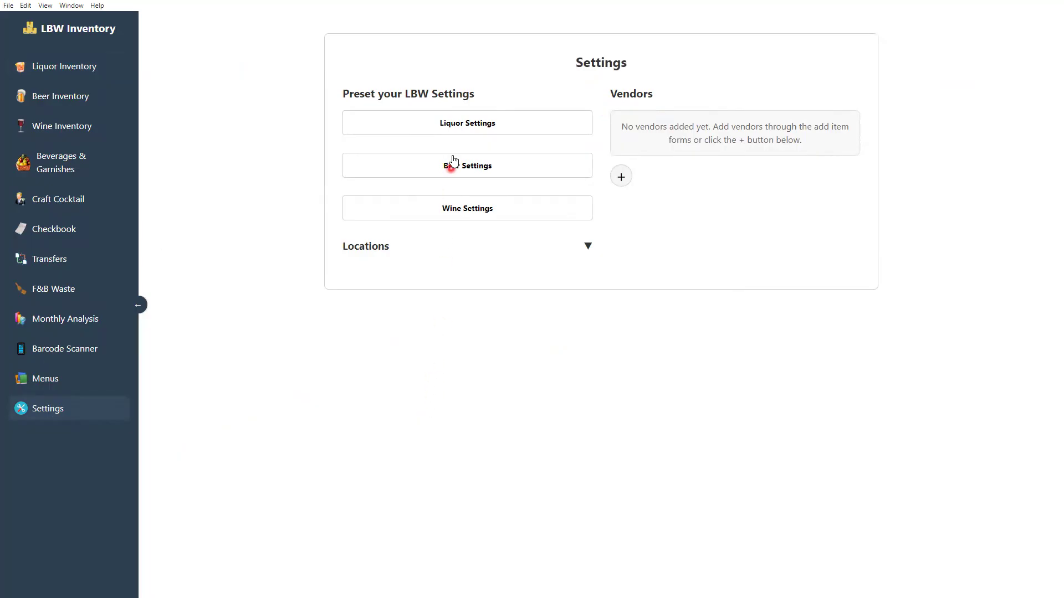
{"action": "left_click", "coordinate": [459, 124]}
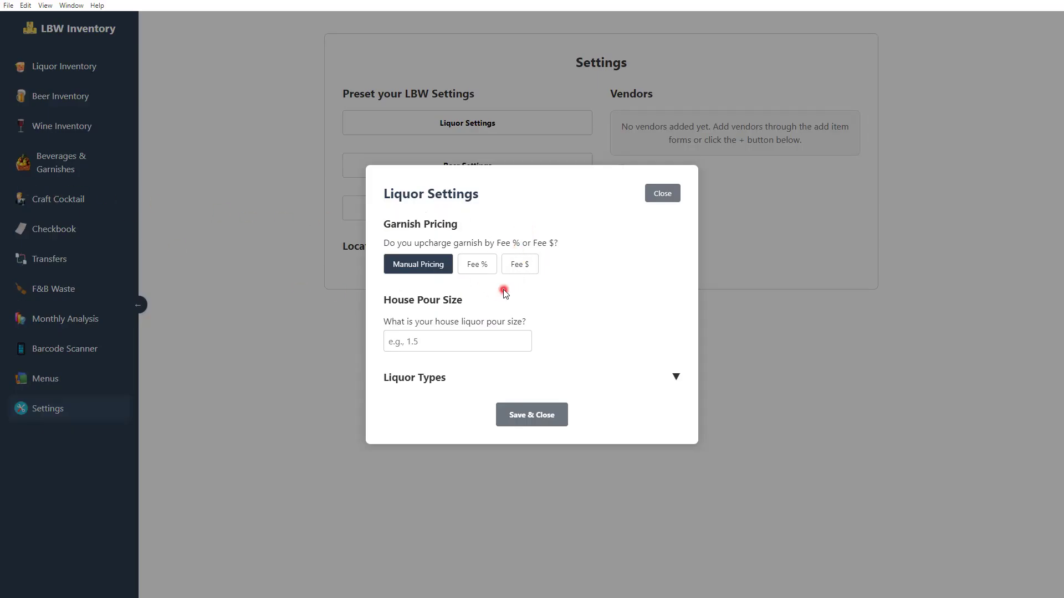
Set the garnish upcharge to a flat $1 fee and the house pour size to 2
{"action": "left_click", "coordinate": [476, 266]}
{"action": "left_click", "coordinate": [461, 289]}
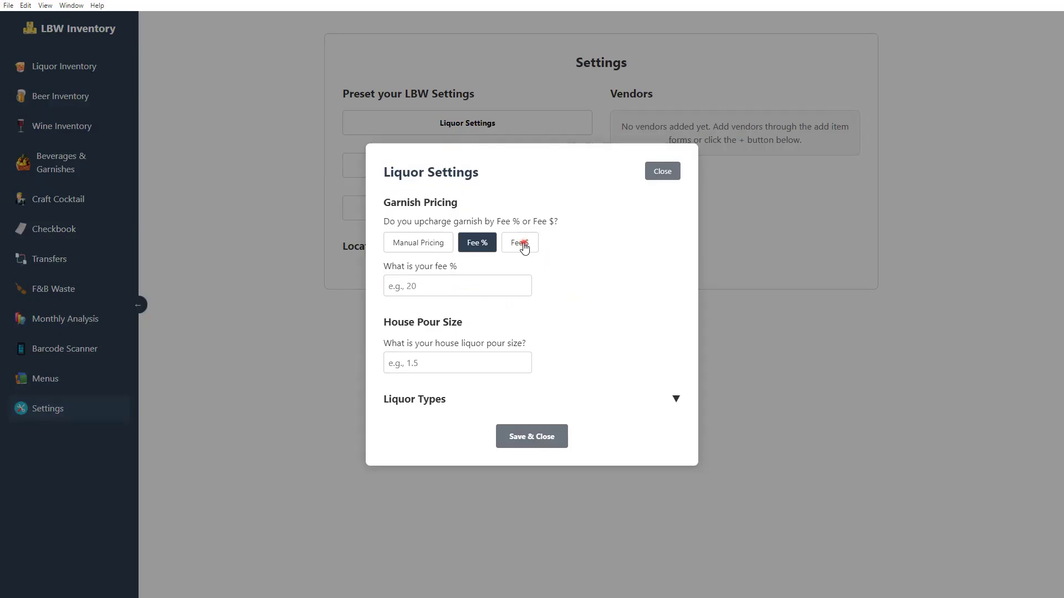
{"action": "left_click", "coordinate": [520, 242]}
{"action": "left_click", "coordinate": [492, 284]}
{"action": "type", "text": "1"}
{"action": "left_click", "coordinate": [476, 244]}
{"action": "left_click", "coordinate": [521, 245]}
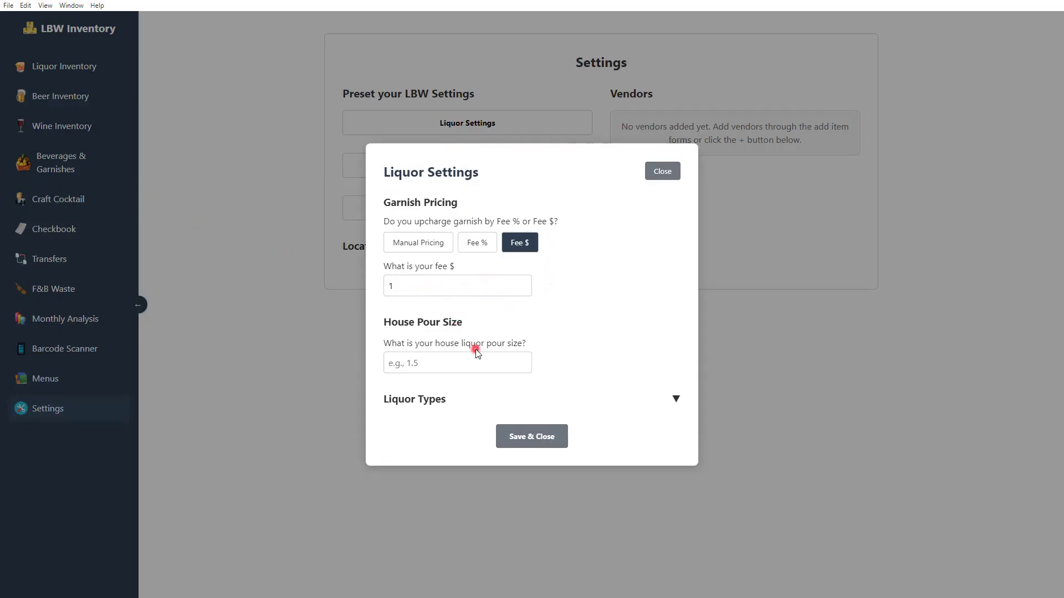
{"action": "left_click", "coordinate": [432, 363]}
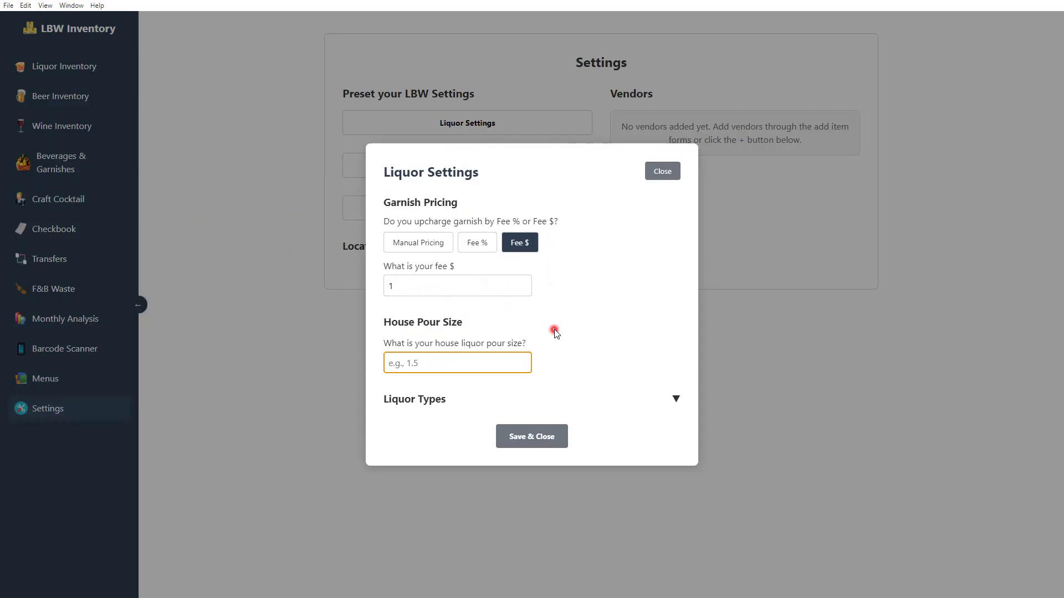
{"action": "type", "text": "2"}
{"action": "left_click", "coordinate": [557, 332]}
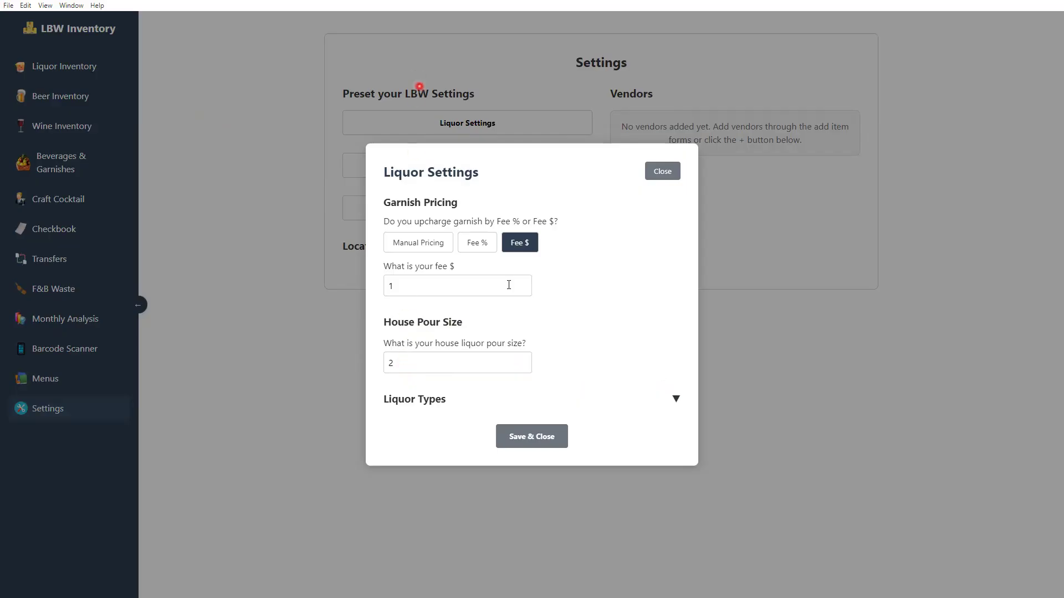
Add Vodka, Tequila and Rum as liquor types and save the liquor settings
{"action": "left_click", "coordinate": [676, 399]}
{"action": "left_click", "coordinate": [575, 402]}
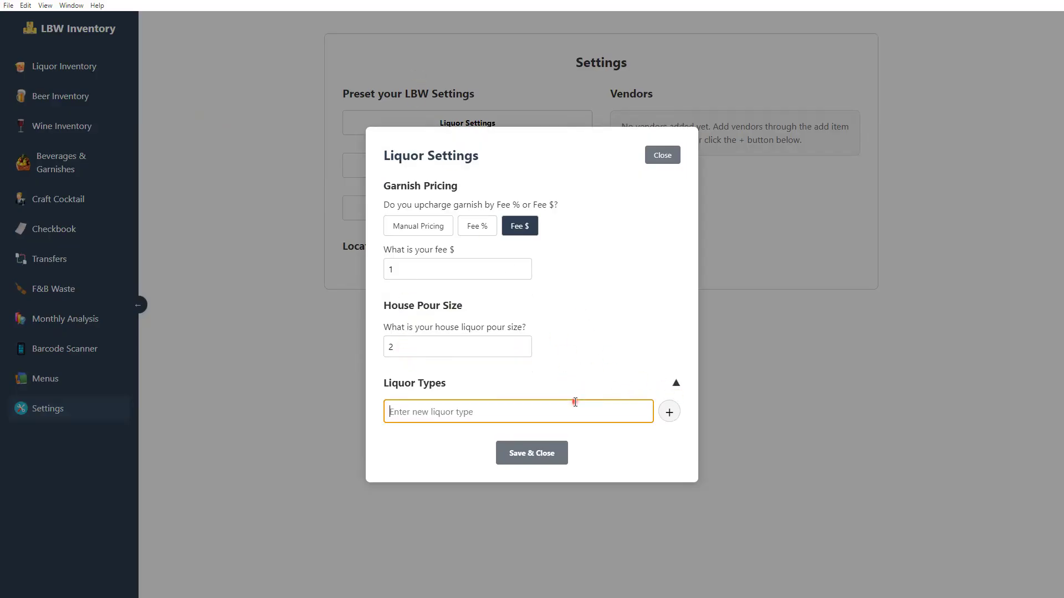
{"action": "type", "text": "Vodka"}
{"action": "key", "text": "Return"}
{"action": "type", "text": "Tequil"}
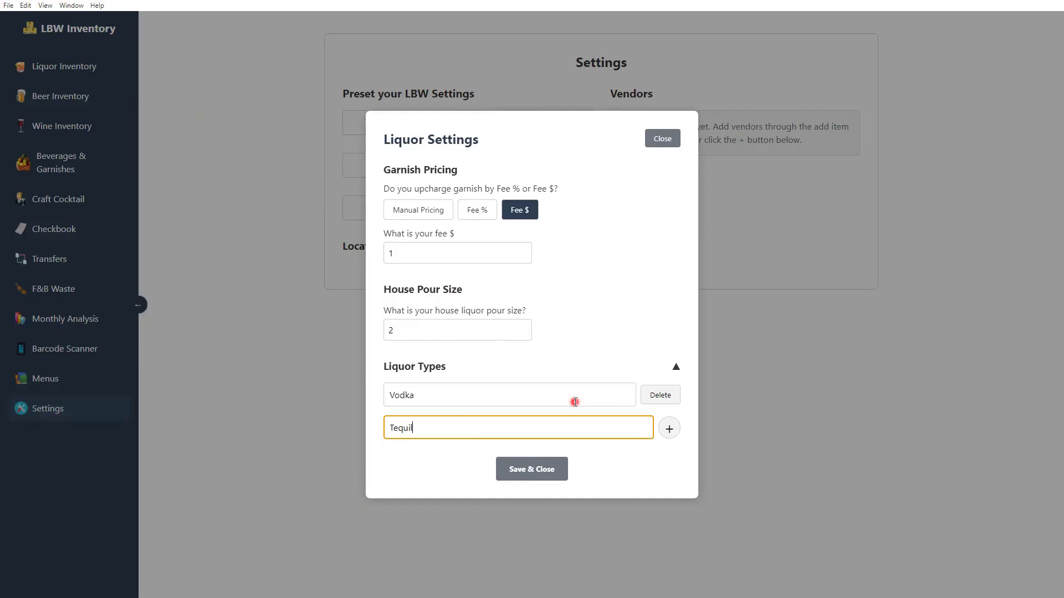
{"action": "type", "text": "a"}
{"action": "key", "text": "Return"}
{"action": "type", "text": "R"}
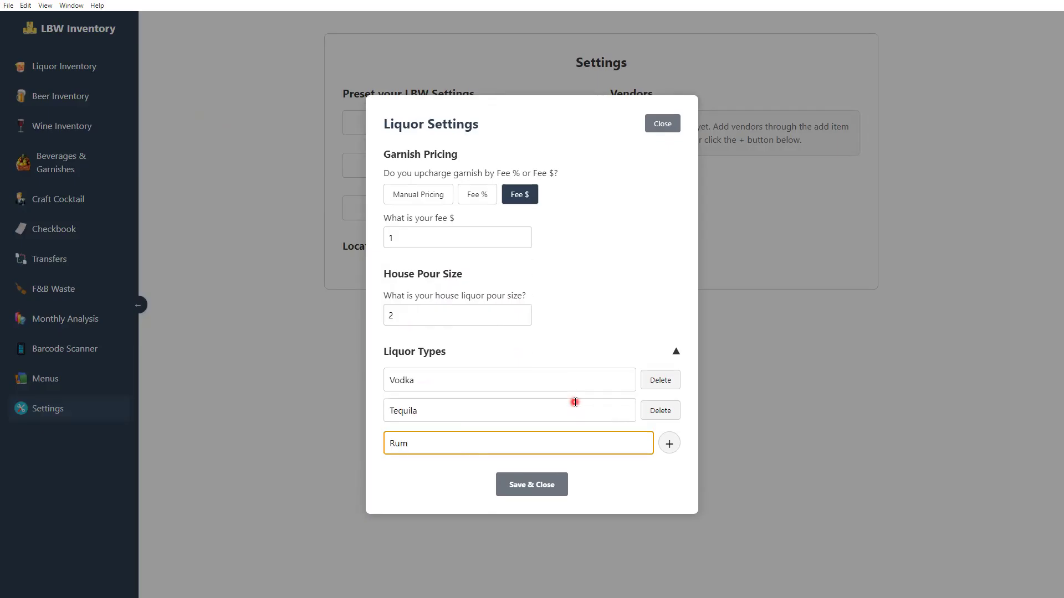
{"action": "type", "text": "um"}
{"action": "key", "text": "Return"}
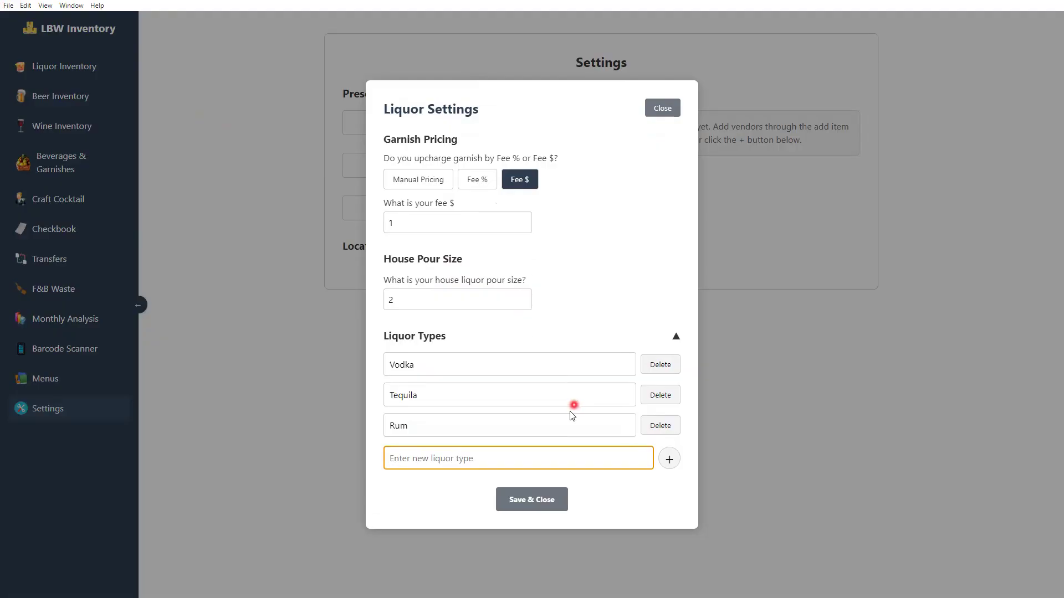
{"action": "left_click", "coordinate": [536, 499]}
{"action": "left_click", "coordinate": [493, 171]}
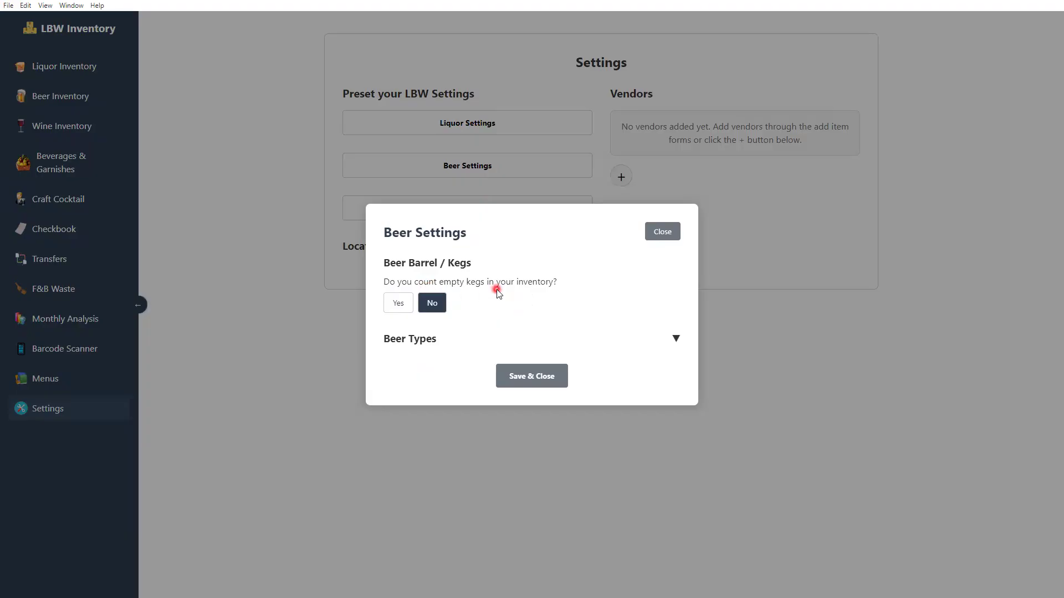
Turn on empty-keg counting and review the resulting Beer Inventory page
{"action": "left_click", "coordinate": [394, 302]}
{"action": "left_click", "coordinate": [657, 230]}
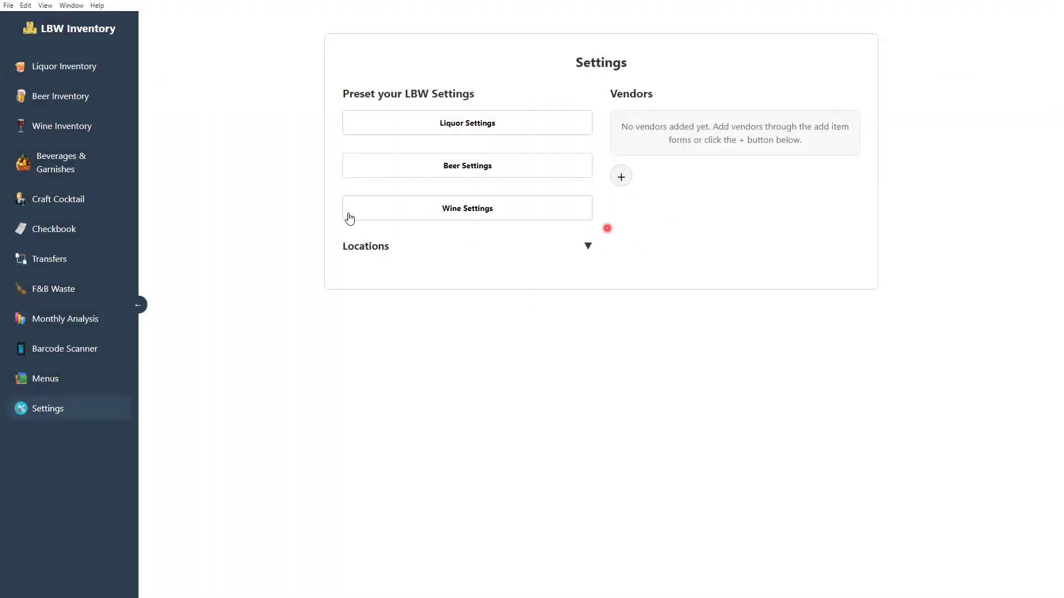
{"action": "left_click", "coordinate": [64, 98]}
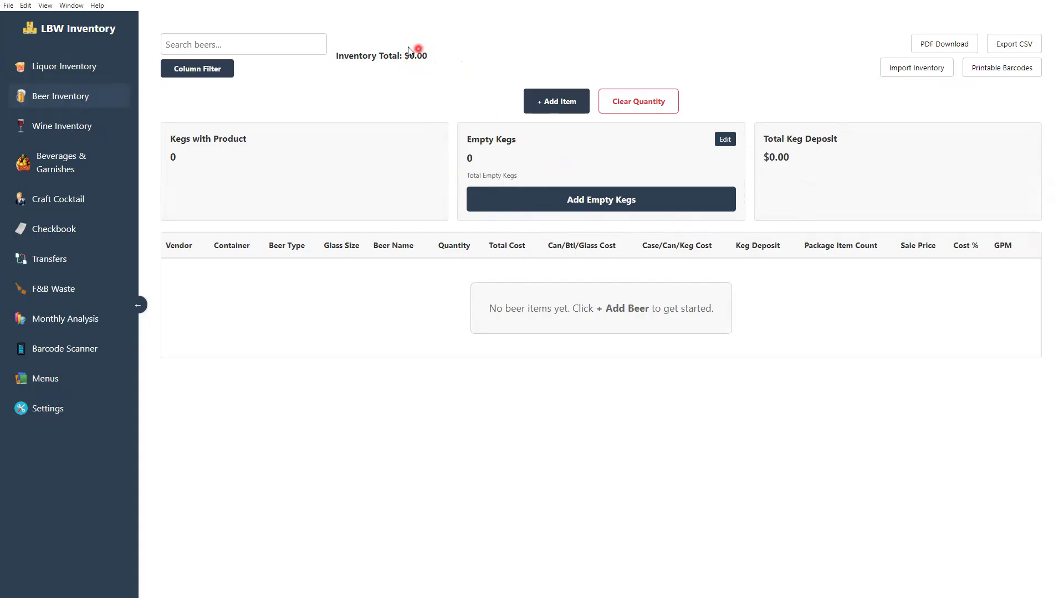
Turn empty-keg counting off, save, and confirm Beer Inventory drops the keg totals
{"action": "left_click", "coordinate": [86, 410]}
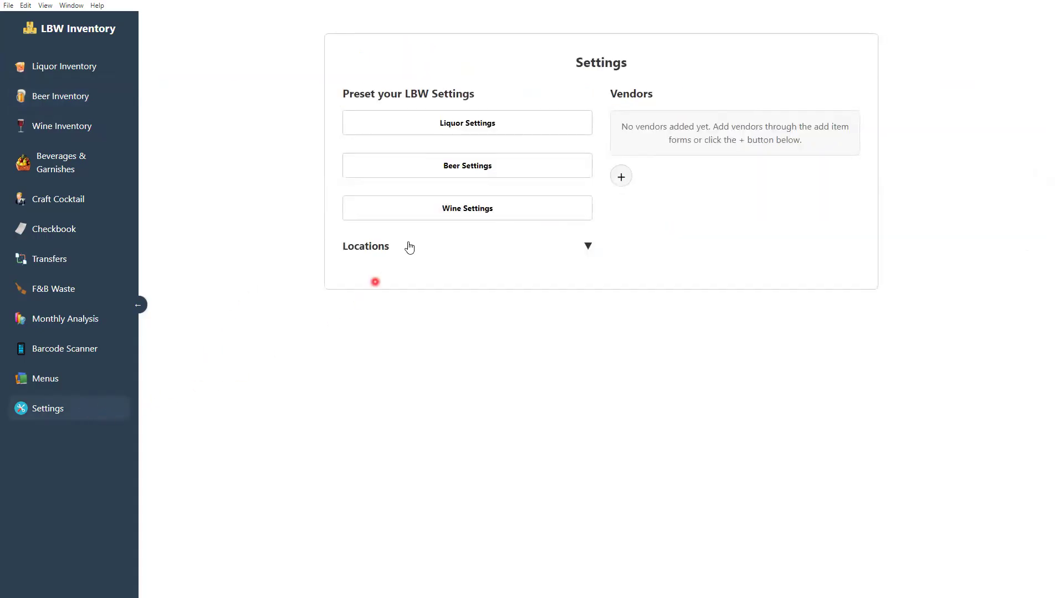
{"action": "left_click", "coordinate": [457, 168]}
{"action": "left_click", "coordinate": [434, 302]}
{"action": "left_click", "coordinate": [538, 377]}
{"action": "left_click", "coordinate": [92, 103]}
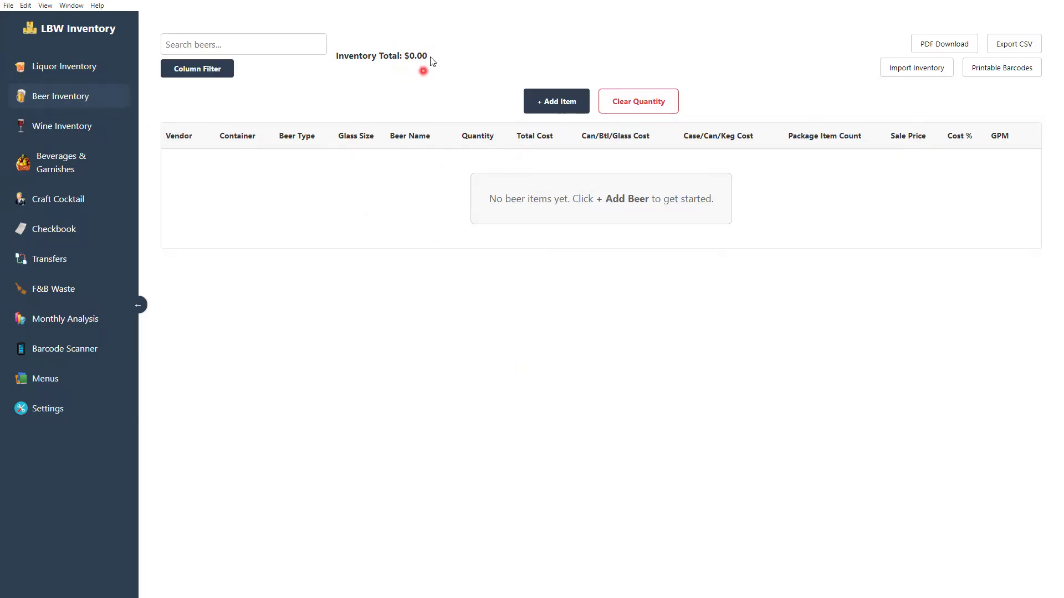
{"action": "left_click", "coordinate": [67, 413]}
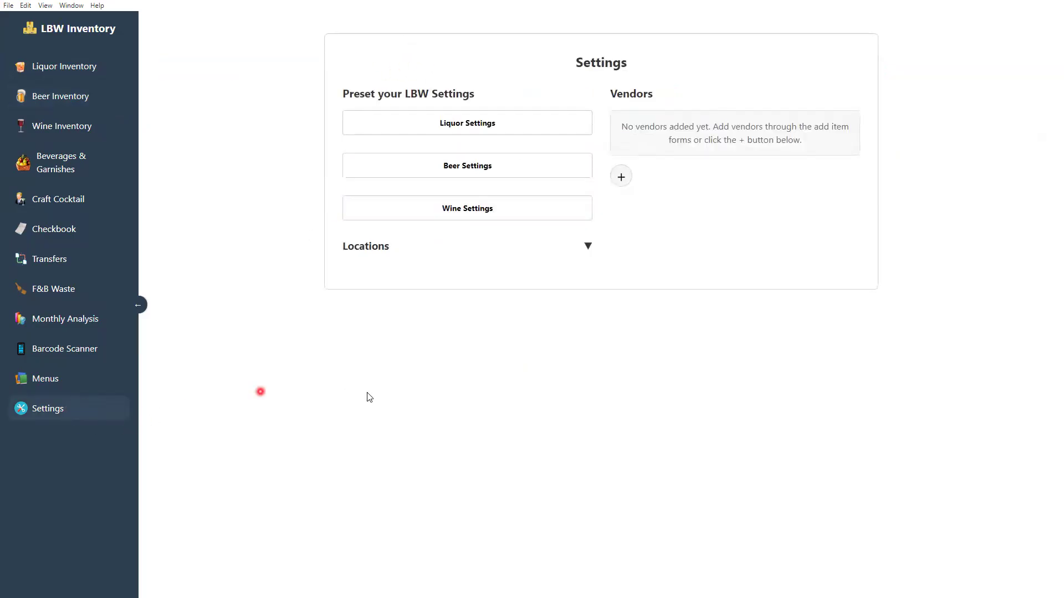
{"action": "left_click", "coordinate": [475, 176]}
Count empty kegs and add Pale Ale, Lager and I.P.A as beer types, then save
{"action": "left_click", "coordinate": [398, 303]}
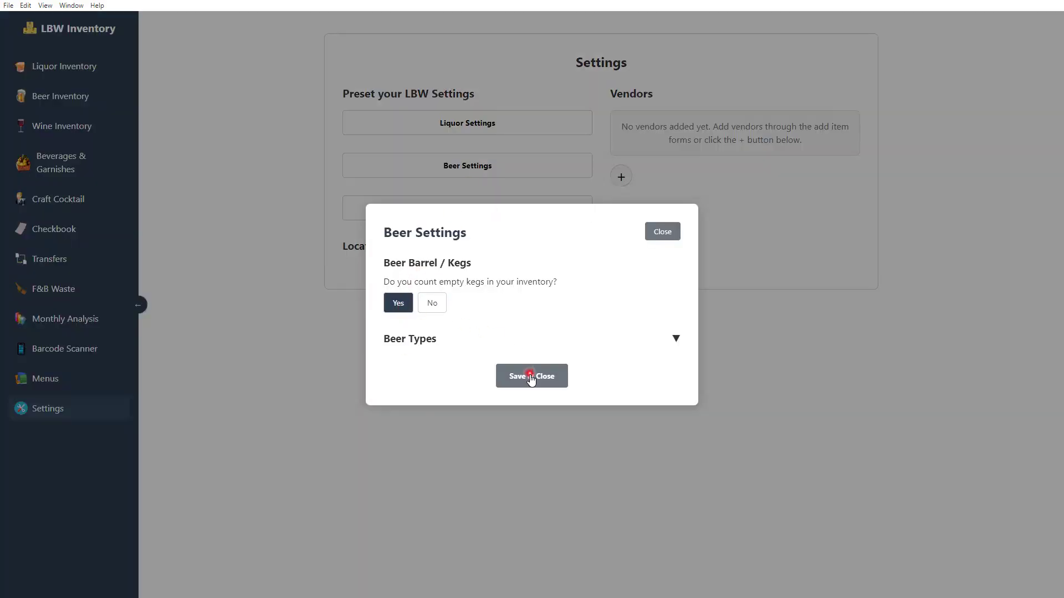
{"action": "left_click", "coordinate": [674, 338]}
{"action": "left_click", "coordinate": [533, 359]}
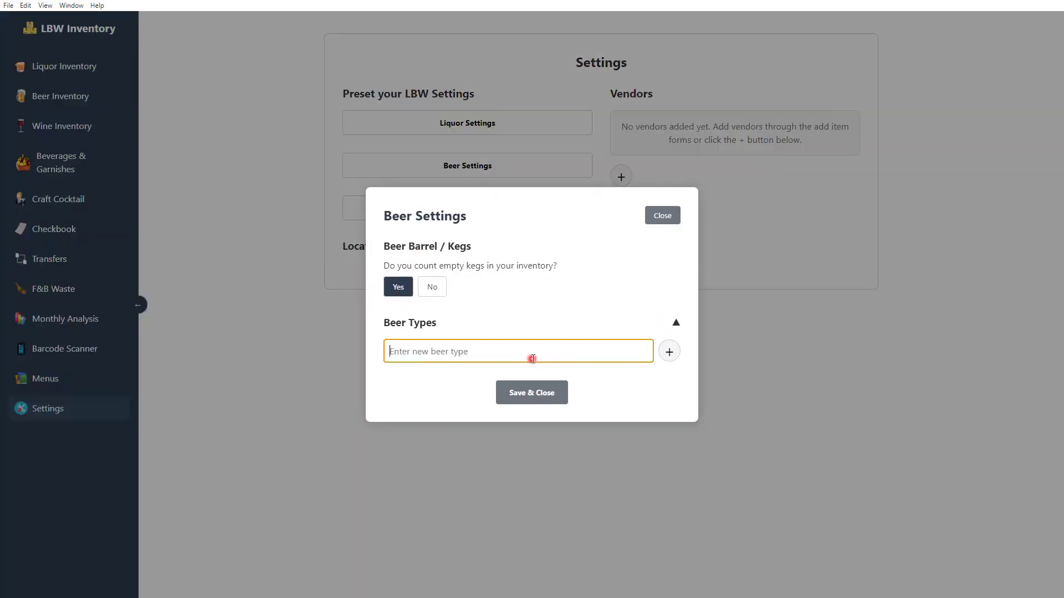
{"action": "type", "text": "Pl"}
{"action": "key", "text": "Return"}
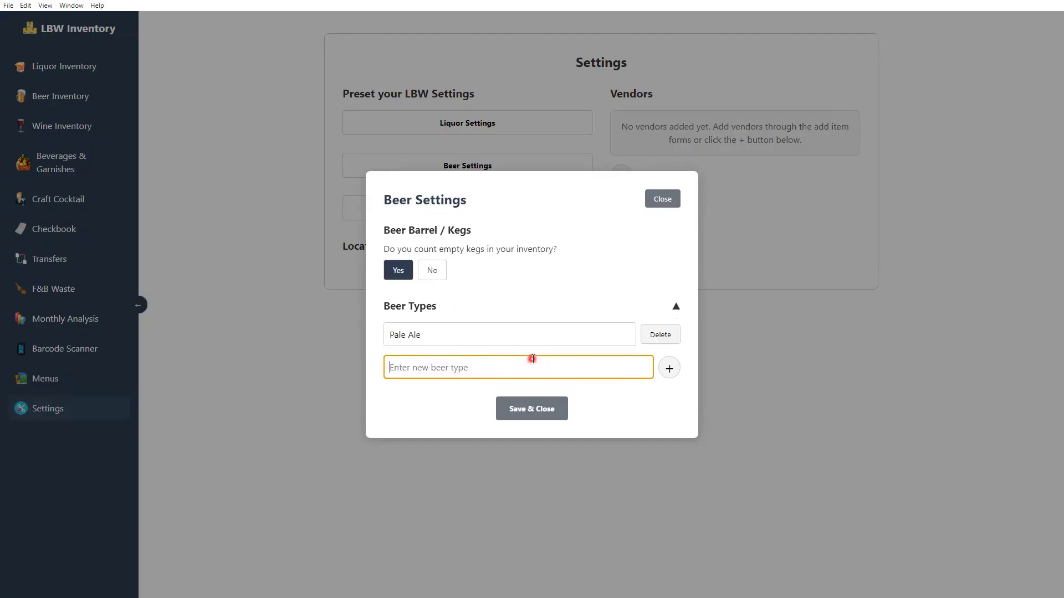
{"action": "type", "text": "Lager"}
{"action": "key", "text": "Return"}
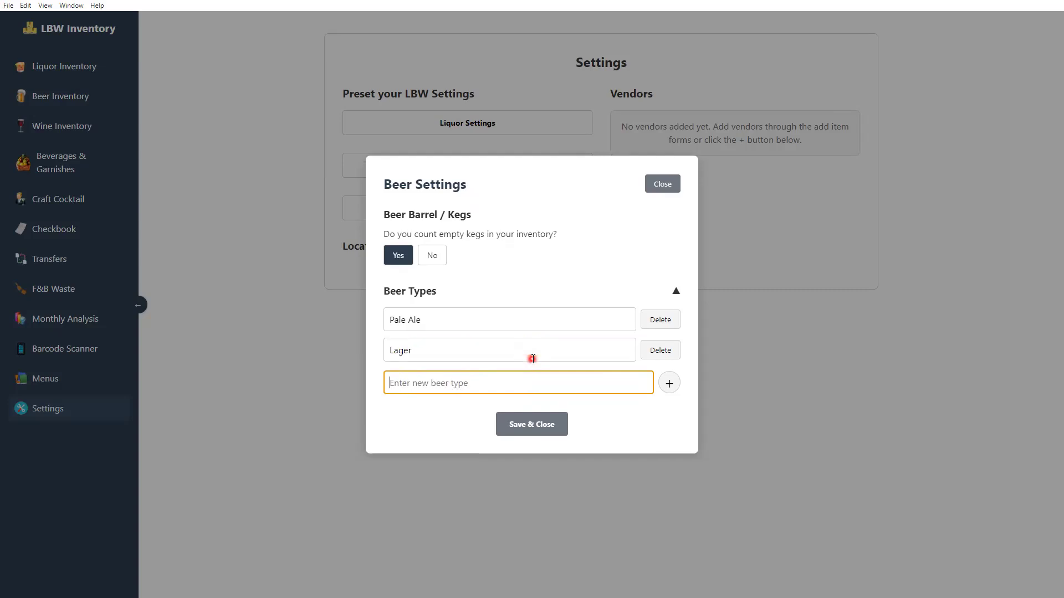
{"action": "type", "text": "I.P.A"}
{"action": "key", "text": "Return"}
{"action": "left_click", "coordinate": [532, 359]}
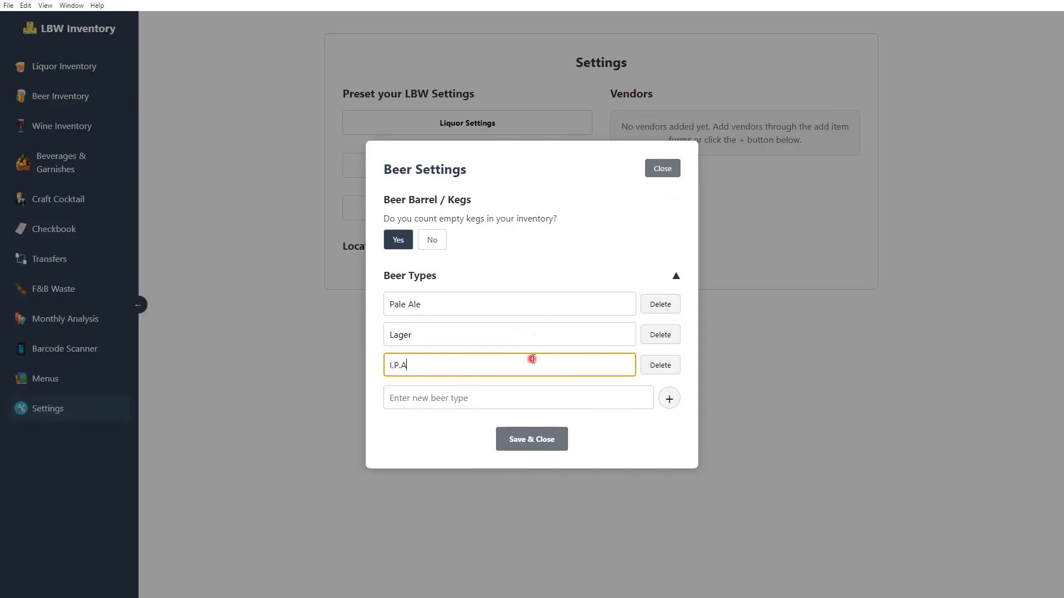
{"action": "left_click", "coordinate": [559, 440]}
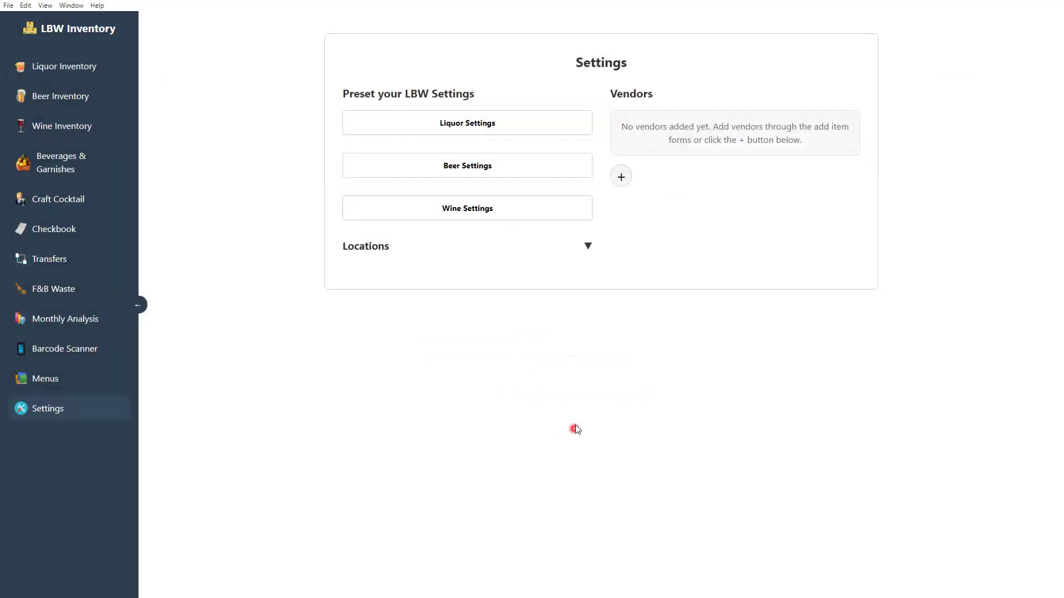
In Wine Settings, count empty wine kegs and set pour sizes 6, 8, 5 and 2.5
{"action": "left_click", "coordinate": [505, 205]}
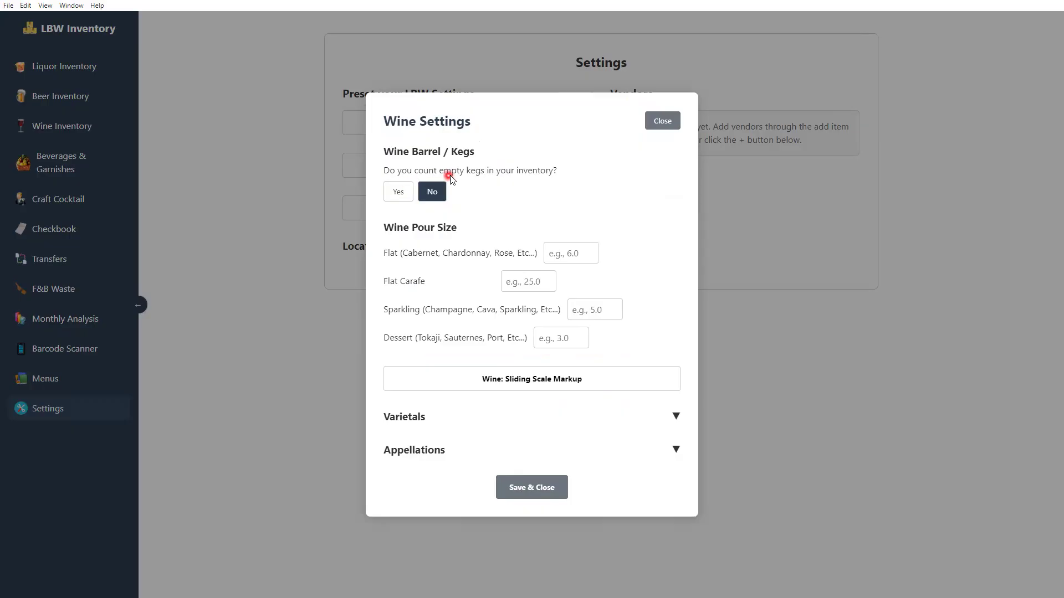
{"action": "left_click", "coordinate": [401, 192]}
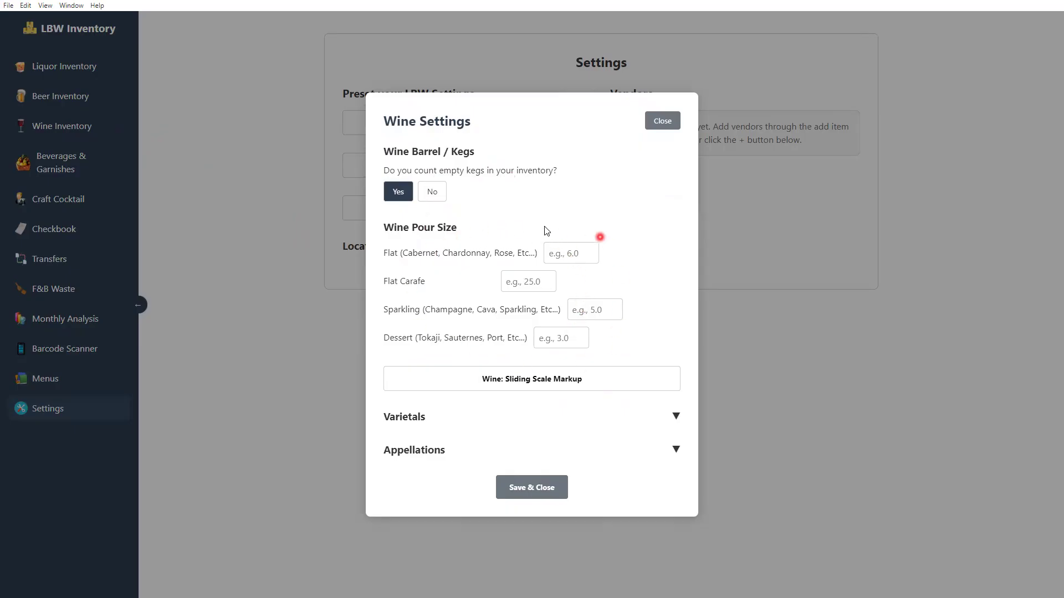
{"action": "left_click", "coordinate": [569, 248]}
{"action": "type", "text": "6"}
{"action": "left_click", "coordinate": [526, 283]}
{"action": "type", "text": "8"}
{"action": "left_click", "coordinate": [594, 309]}
{"action": "type", "text": "5"}
{"action": "left_click", "coordinate": [559, 339]}
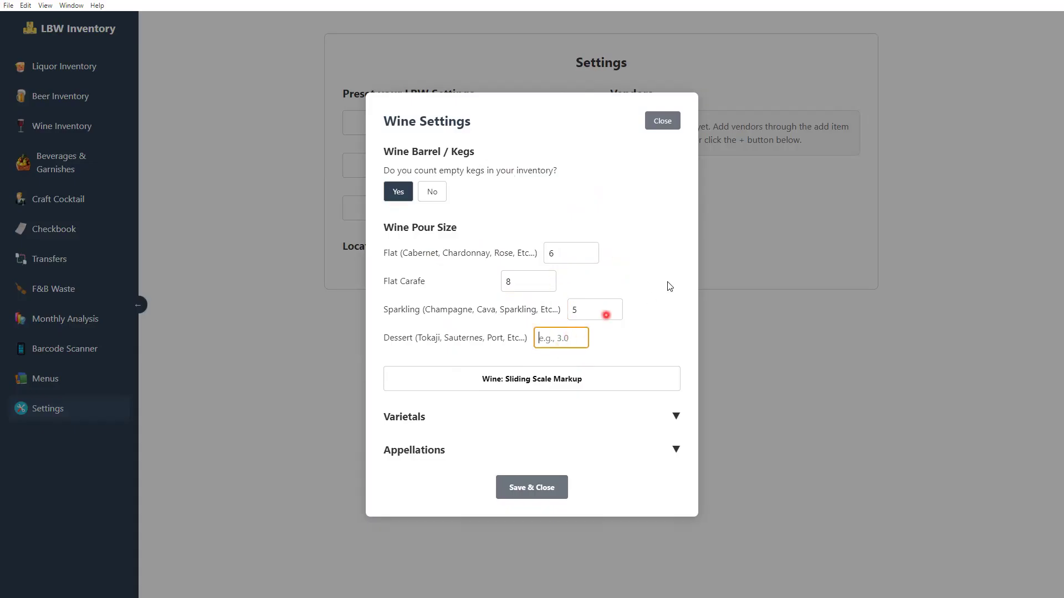
{"action": "type", "text": "2.5"}
{"action": "left_click", "coordinate": [669, 284]}
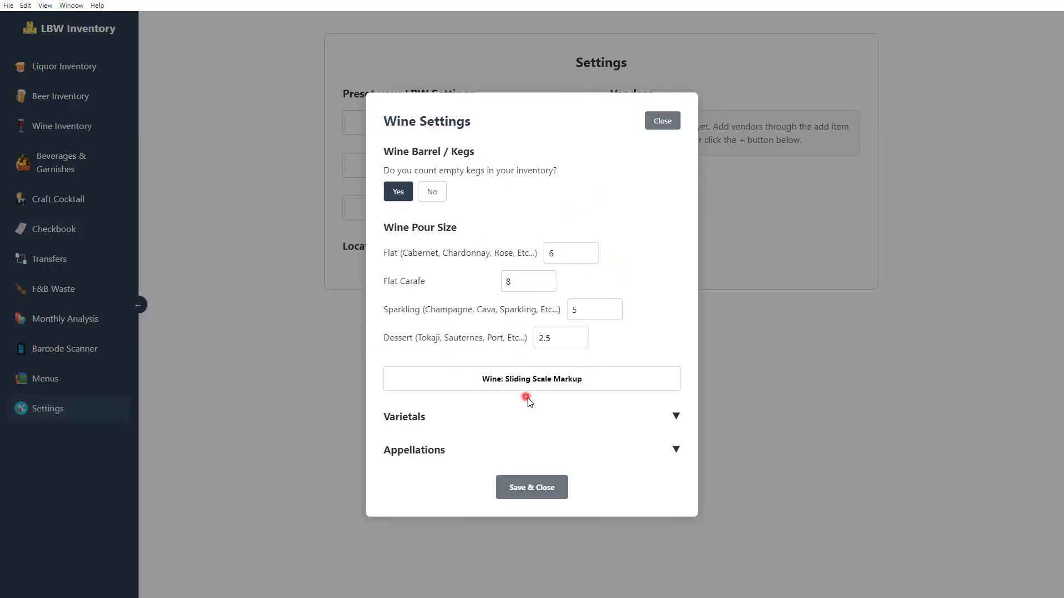
{"action": "left_click", "coordinate": [518, 380]}
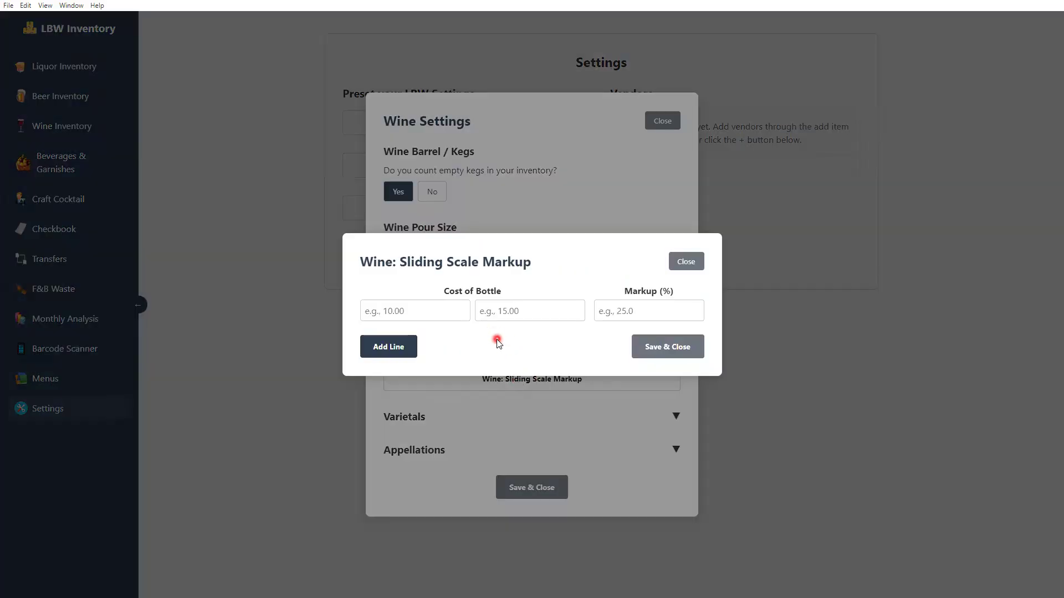
Enter the first two wine markup tiers: $5–30 at 300% and $30–50 at 250%
{"action": "left_click", "coordinate": [459, 317]}
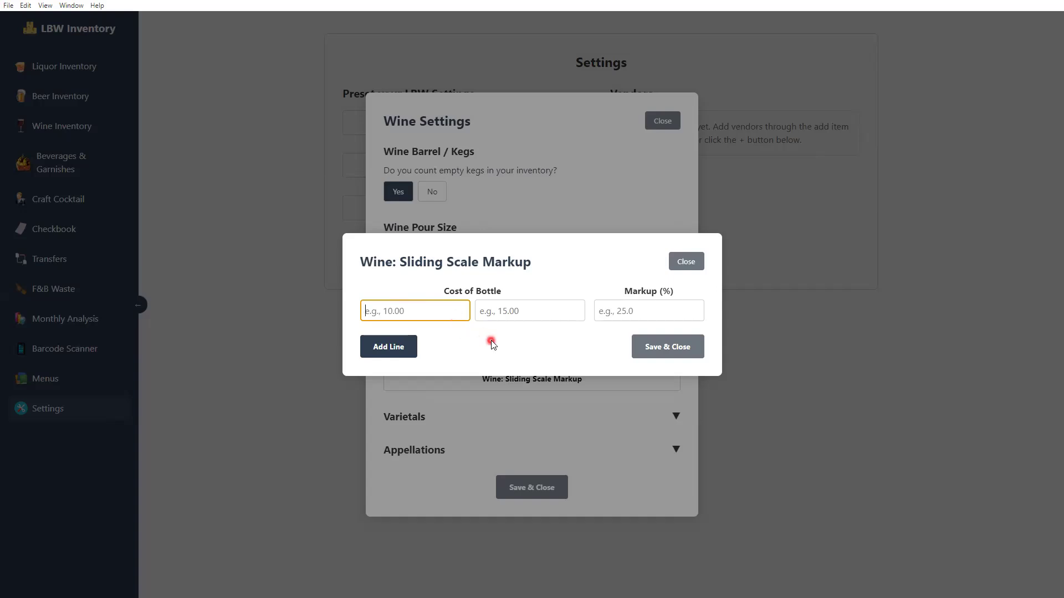
{"action": "type", "text": "5"}
{"action": "key", "text": "Tab"}
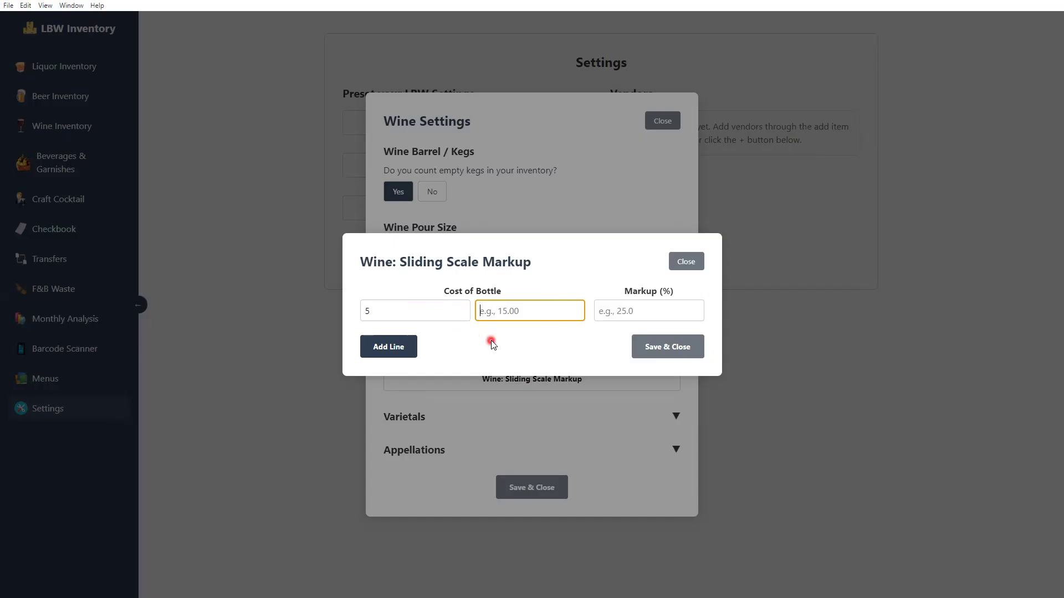
{"action": "type", "text": "20"}
{"action": "key", "text": "Tab"}
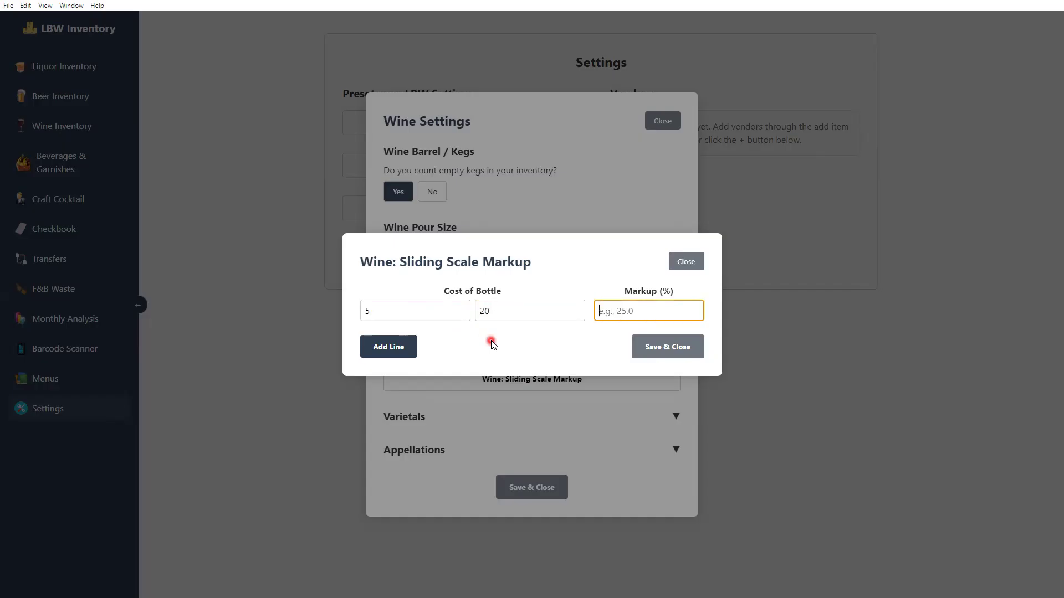
{"action": "key", "text": "shift+Tab"}
{"action": "type", "text": "30"}
{"action": "key", "text": "Tab"}
{"action": "type", "text": "3"}
{"action": "left_click", "coordinate": [404, 347]}
{"action": "left_click", "coordinate": [410, 335]}
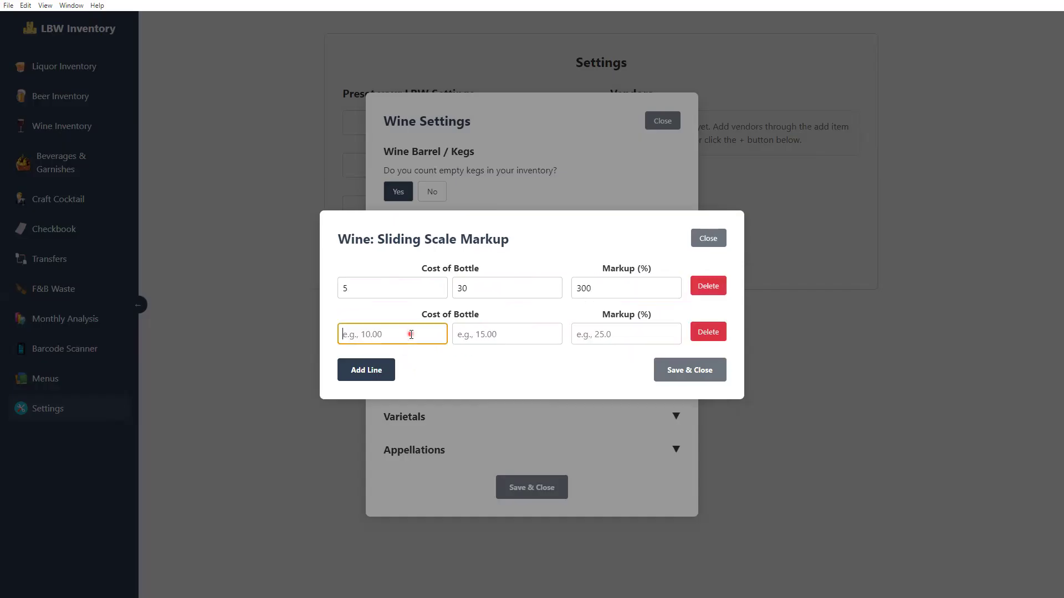
{"action": "type", "text": "30.01"}
{"action": "key", "text": "Tab"}
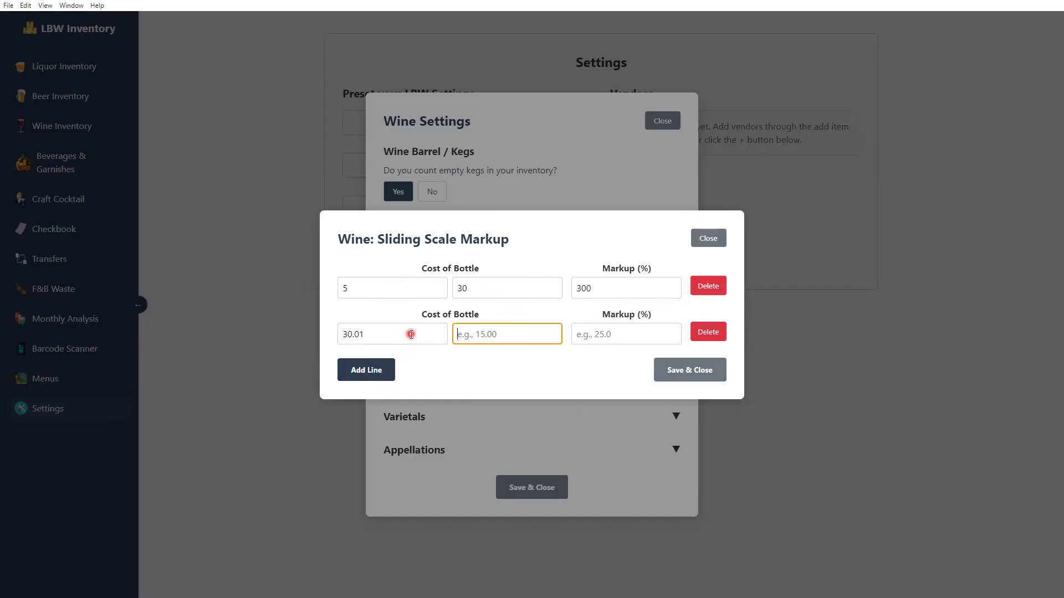
{"action": "type", "text": "50"}
{"action": "key", "text": "Tab"}
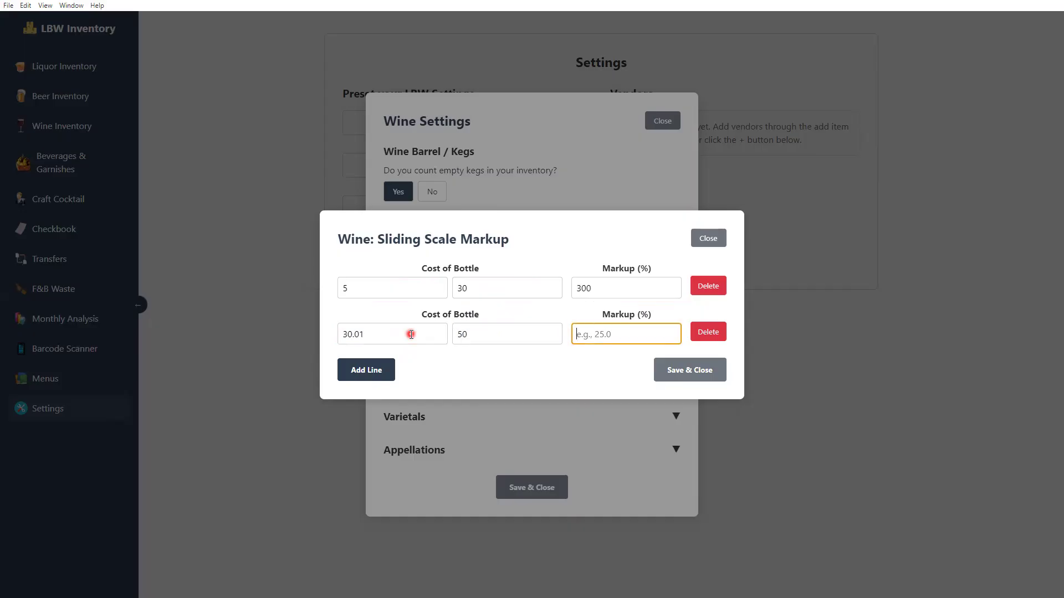
{"action": "type", "text": "250"}
Add the third tier, $50.01–100 at 200%, and a fourth tier starting at $100.01
{"action": "left_click", "coordinate": [384, 370]}
{"action": "left_click", "coordinate": [392, 354]}
{"action": "type", "text": "50.01"}
{"action": "key", "text": "Tab"}
{"action": "type", "text": "100"}
{"action": "key", "text": "Tab"}
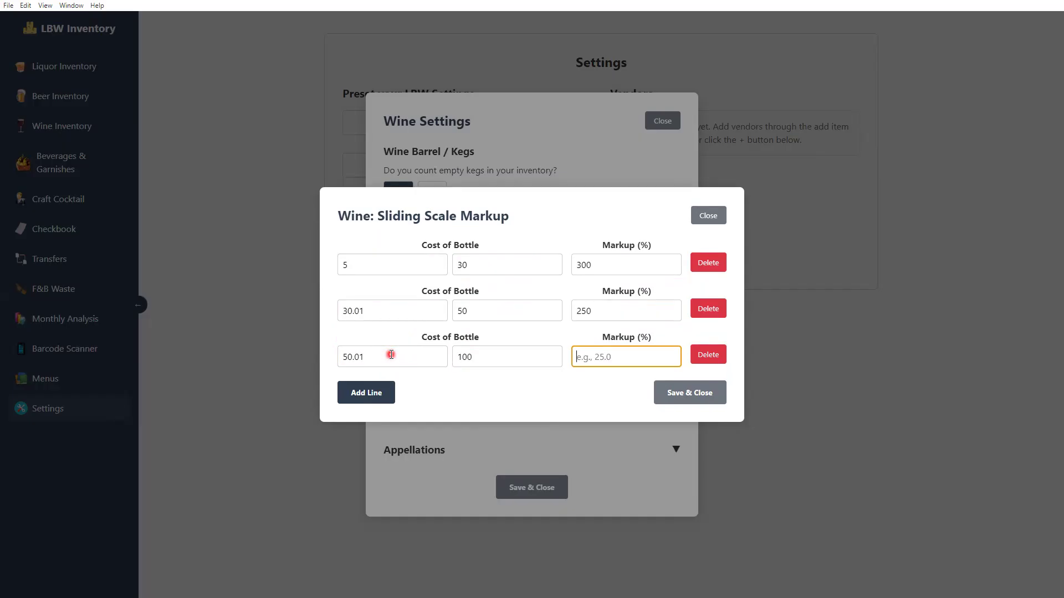
{"action": "type", "text": "200"}
{"action": "left_click", "coordinate": [366, 395]}
{"action": "left_click", "coordinate": [366, 384]}
{"action": "type", "text": "100.01"}
{"action": "key", "text": "Tab"}
{"action": "type", "text": "1"}
{"action": "key", "text": "Tab"}
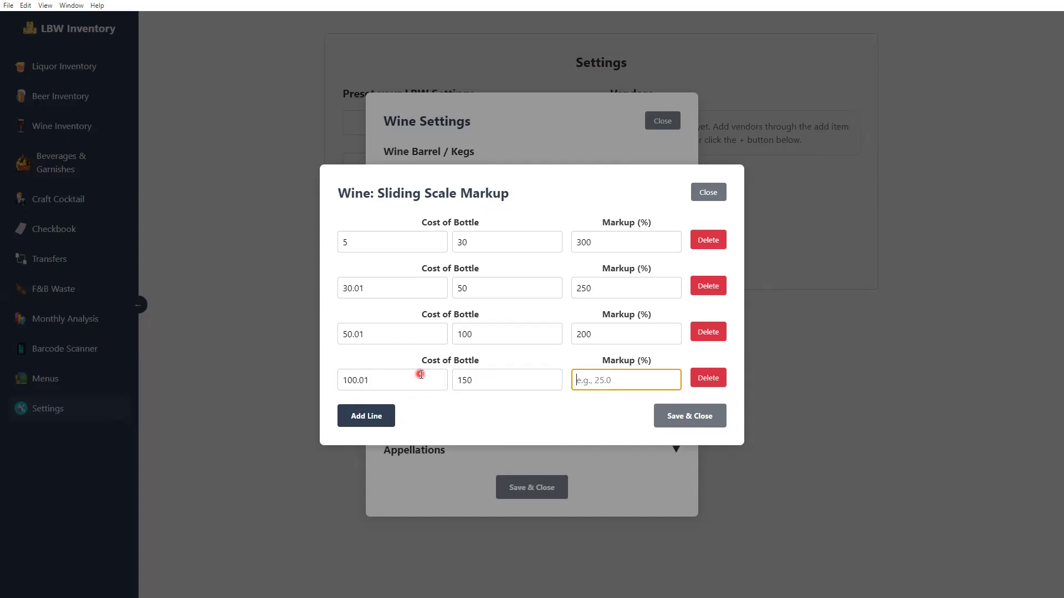
{"action": "type", "text": "175"}
Add a fifth tier up to $200 at 150% and a sixth up to $500 at 125%
{"action": "left_click", "coordinate": [366, 416]}
{"action": "left_click", "coordinate": [383, 408]}
{"action": "type", "text": "15"}
{"action": "key", "text": "Tab"}
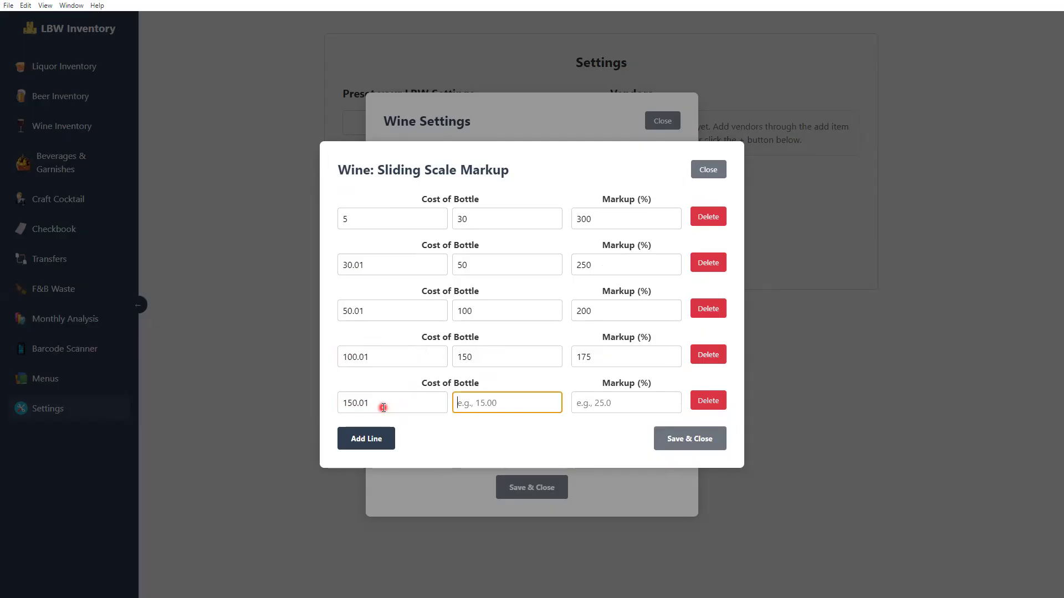
{"action": "type", "text": "200"}
{"action": "key", "text": "Tab"}
{"action": "type", "text": "150"}
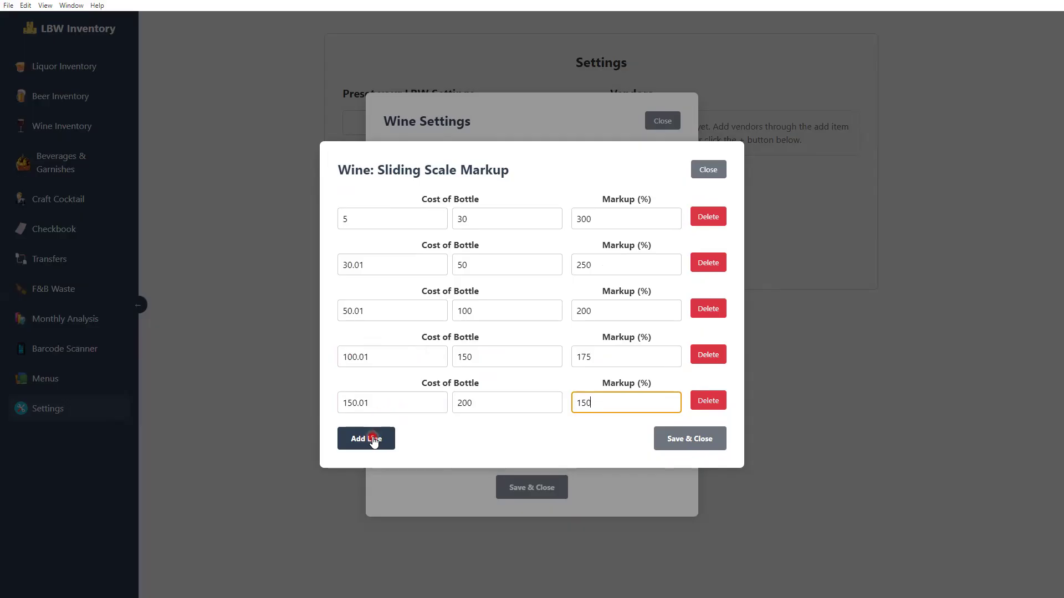
{"action": "left_click", "coordinate": [368, 438]}
{"action": "left_click", "coordinate": [428, 426]}
{"action": "type", "text": "200.01"}
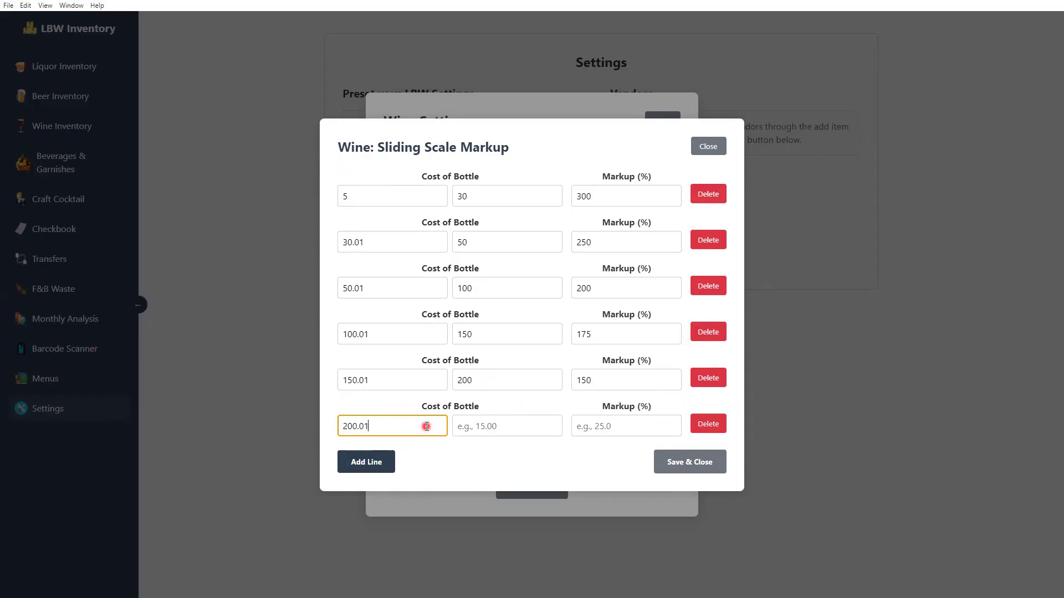
{"action": "key", "text": "Tab"}
{"action": "type", "text": "500"}
{"action": "key", "text": "Tab"}
{"action": "type", "text": "125"}
Add the final $500–9999 tier at 100% and save the markup scale
{"action": "left_click", "coordinate": [383, 462]}
{"action": "left_click", "coordinate": [388, 449]}
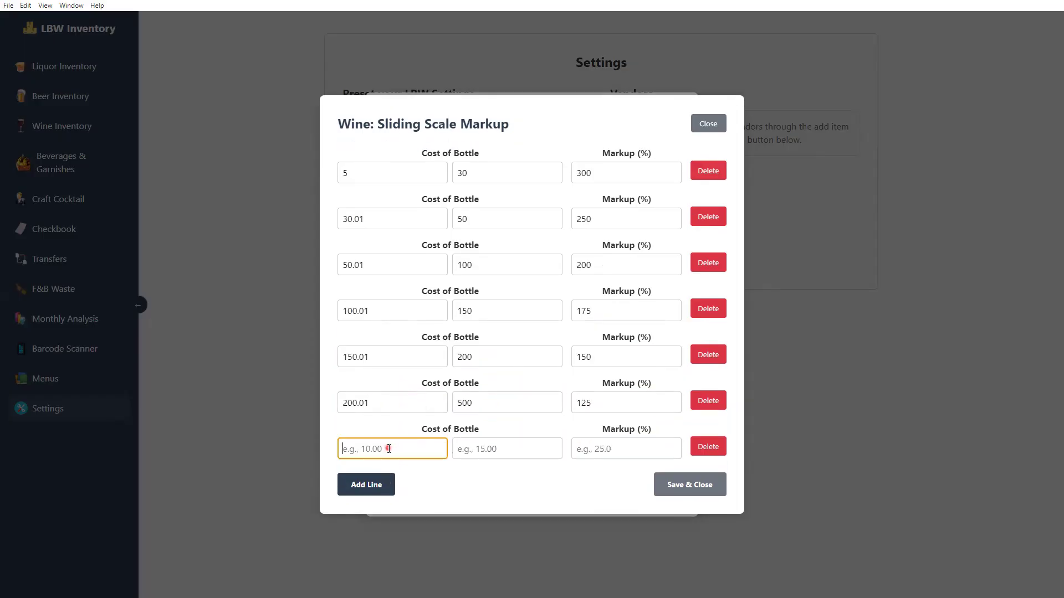
{"action": "type", "text": "500"}
{"action": "key", "text": "Tab"}
{"action": "type", "text": "100"}
{"action": "key", "text": "BackSpace"}
{"action": "key", "text": "BackSpace"}
{"action": "key", "text": "BackSpace"}
{"action": "type", "text": "9999"}
{"action": "left_click", "coordinate": [596, 450]}
{"action": "type", "text": "100"}
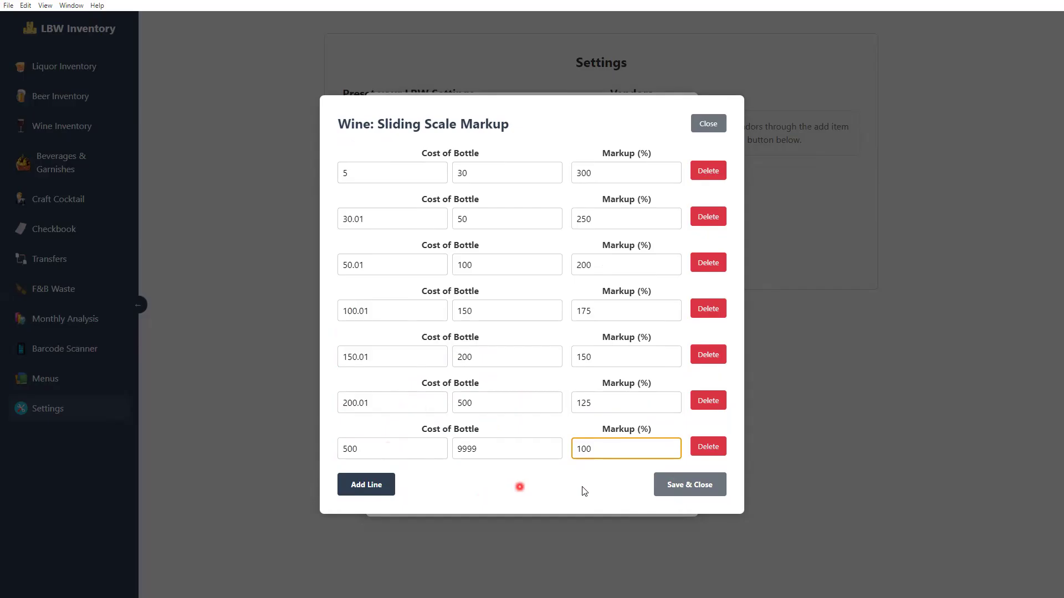
{"action": "left_click", "coordinate": [676, 487]}
{"action": "left_click", "coordinate": [604, 370]}
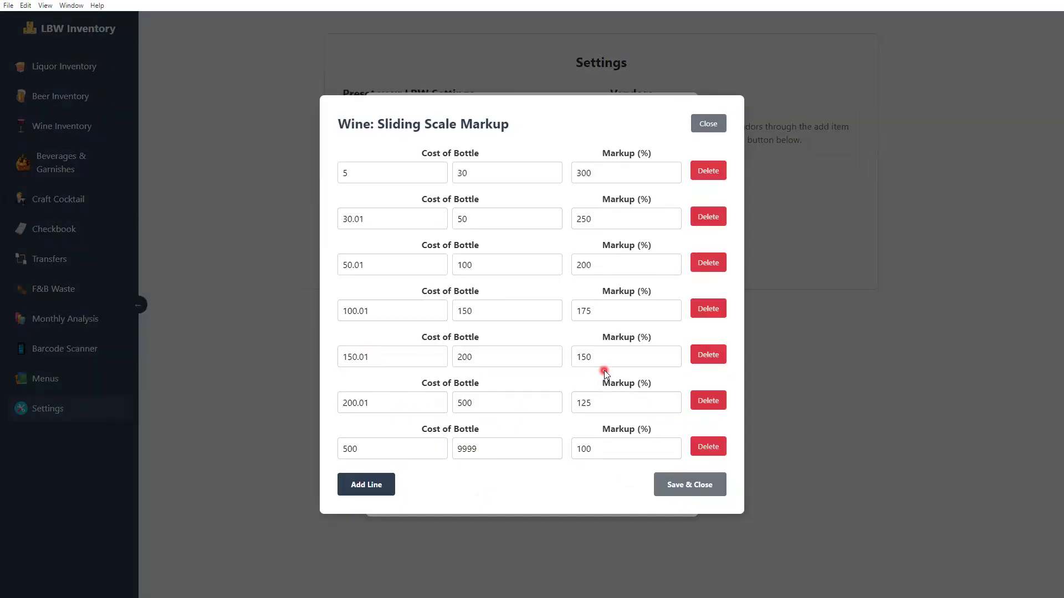
{"action": "left_click", "coordinate": [709, 491]}
{"action": "left_click", "coordinate": [430, 420]}
Add Pinot Noir, Merlot and Malbec as wine varietals
{"action": "left_click", "coordinate": [465, 429]}
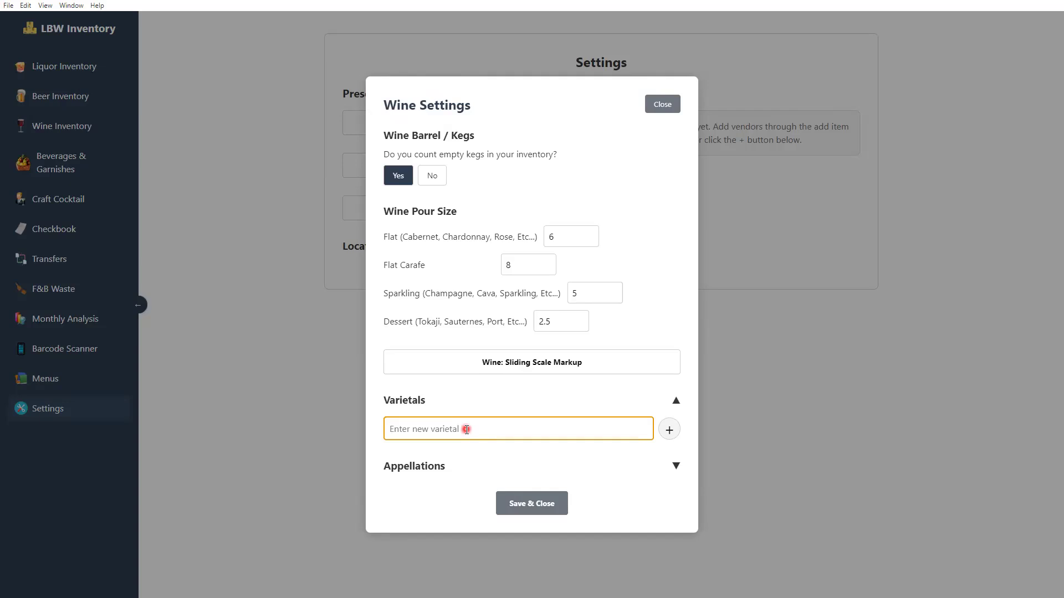
{"action": "type", "text": "Pinot Noir"}
{"action": "key", "text": "Return"}
{"action": "type", "text": "Merlot"}
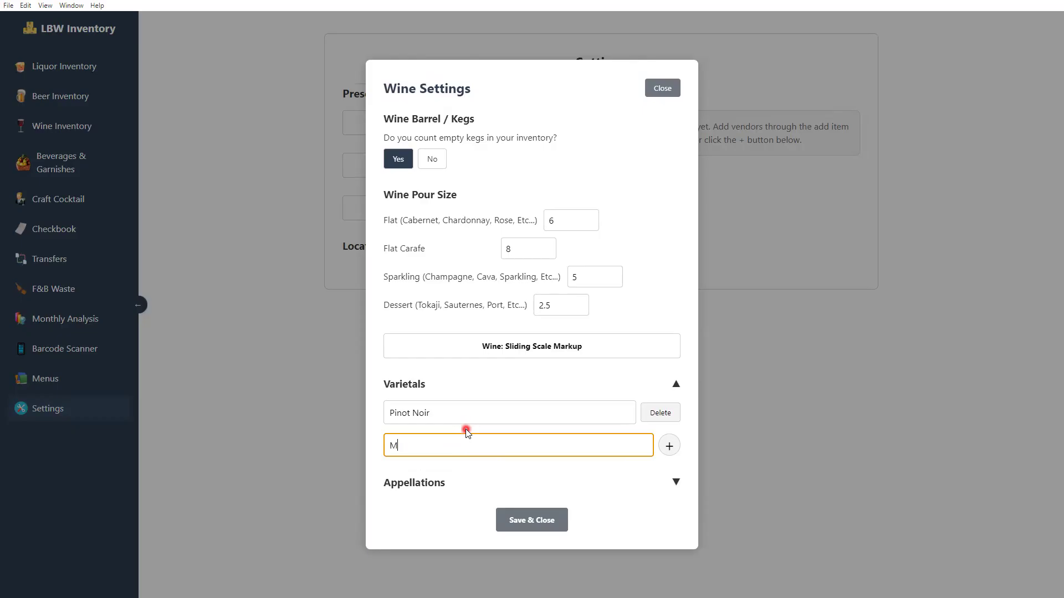
{"action": "key", "text": "Return"}
{"action": "type", "text": "Ma"}
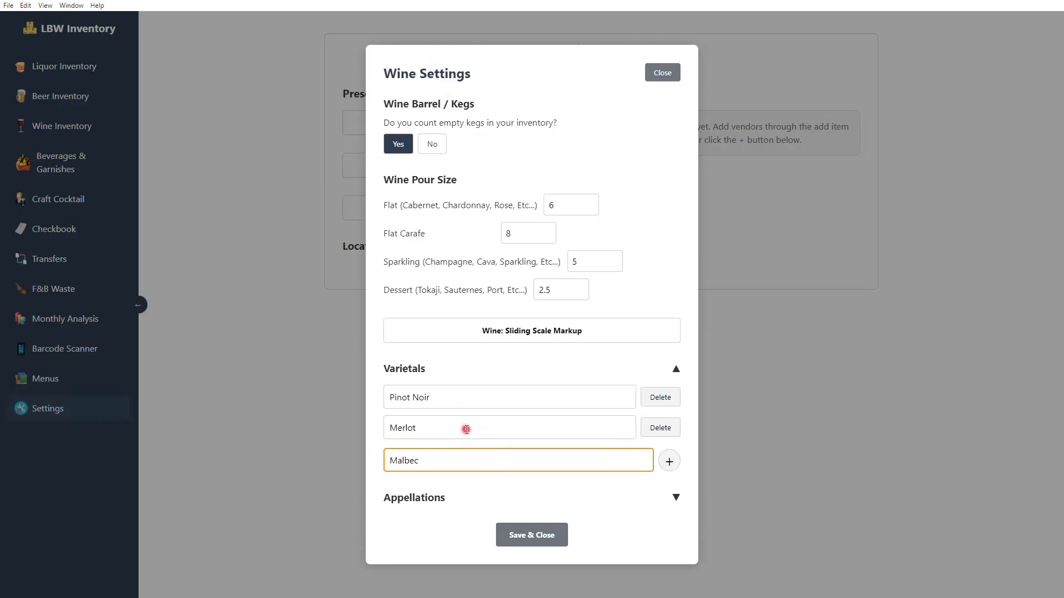
{"action": "type", "text": "lbec"}
{"action": "key", "text": "Return"}
Add Napa Valley and Sonoma Coast as appellations and save the wine settings
{"action": "scroll", "coordinate": [549, 404], "scroll_direction": "down", "scroll_amount": 1}
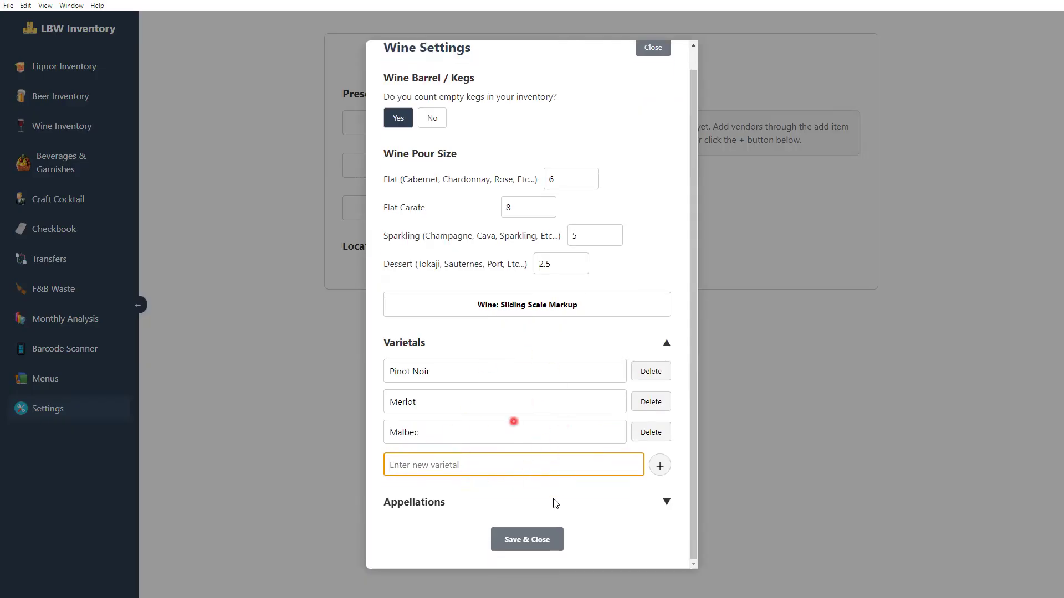
{"action": "left_click", "coordinate": [467, 502]}
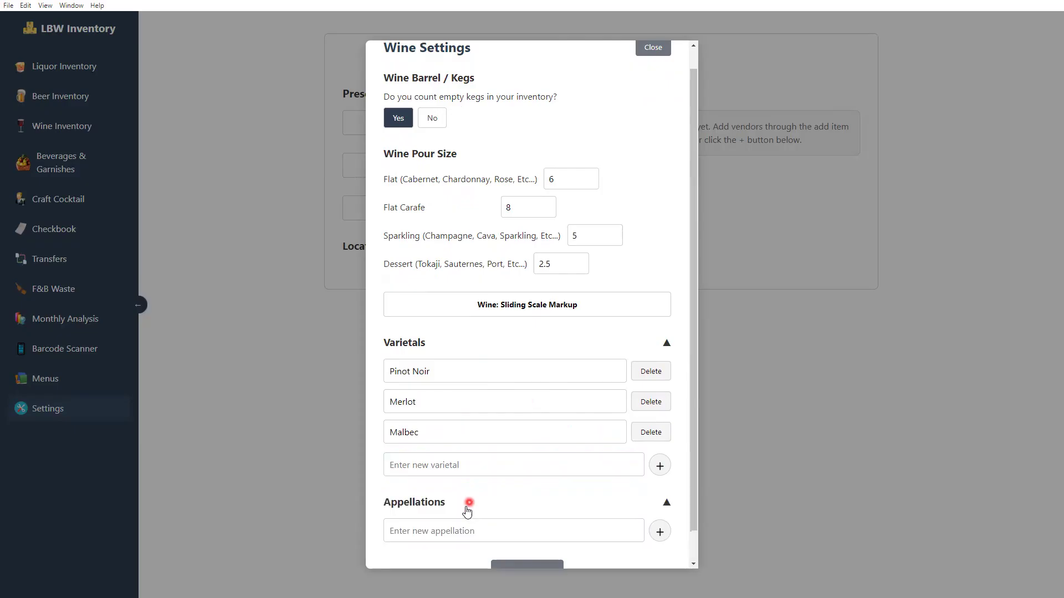
{"action": "scroll", "coordinate": [483, 490], "scroll_direction": "down", "scroll_amount": 1}
{"action": "left_click", "coordinate": [481, 488]}
{"action": "type", "text": "N"}
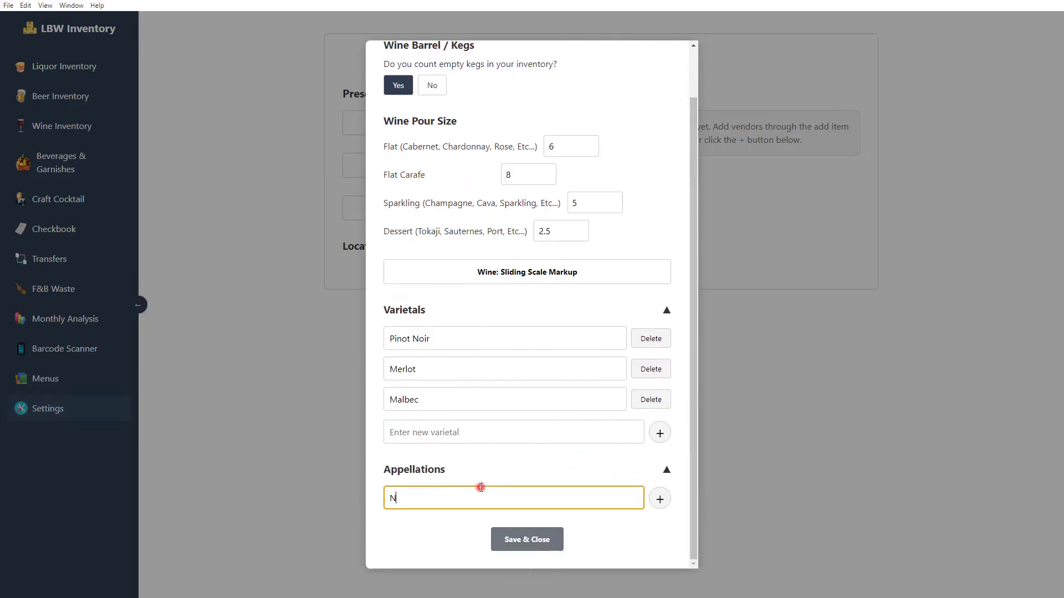
{"action": "type", "text": "apa Valley"}
{"action": "key", "text": "Return"}
{"action": "type", "text": "Sonoma Coast"}
{"action": "scroll", "coordinate": [479, 487], "scroll_direction": "down", "scroll_amount": 1}
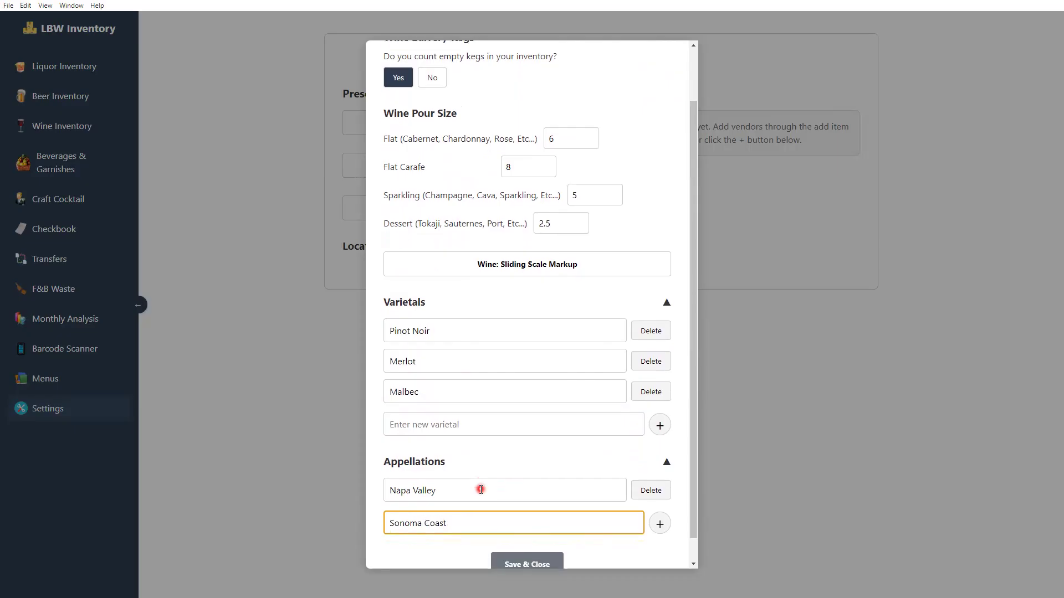
{"action": "left_click", "coordinate": [523, 540]}
{"action": "left_click", "coordinate": [466, 215]}
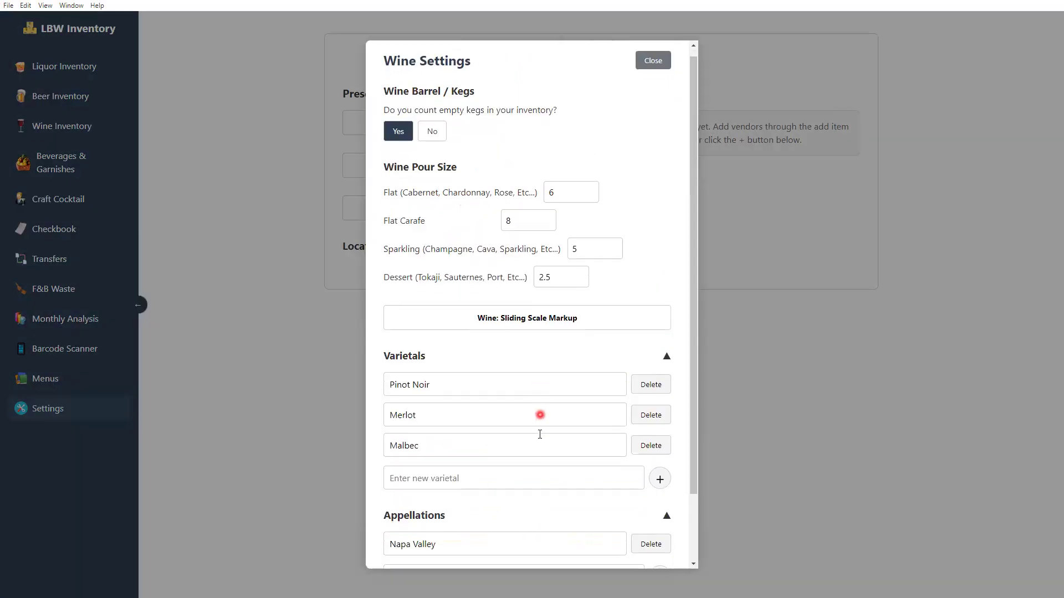
{"action": "scroll", "coordinate": [540, 415], "scroll_direction": "down", "scroll_amount": 2}
{"action": "left_click", "coordinate": [603, 494]}
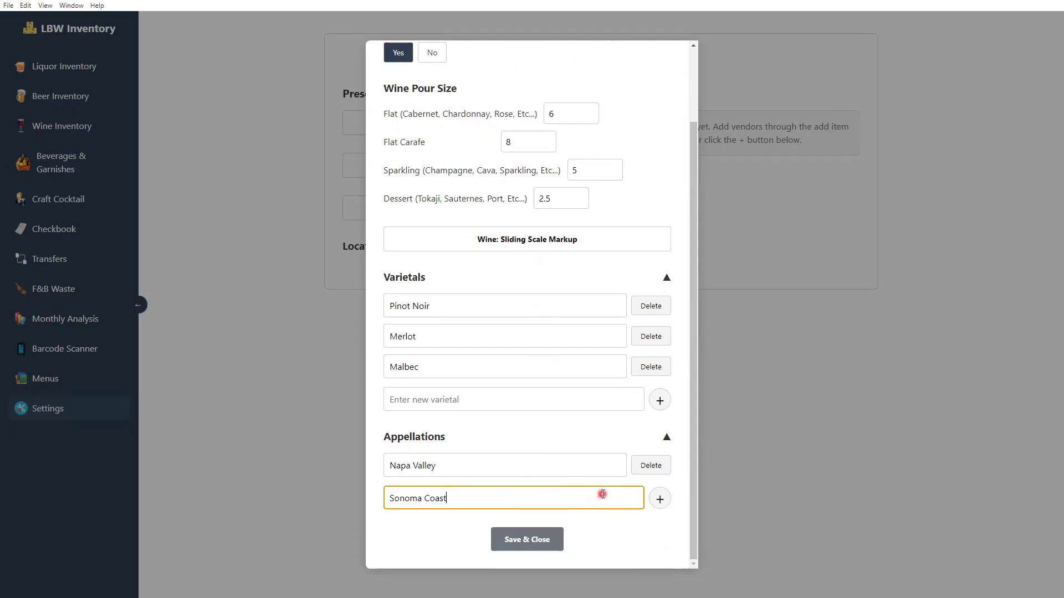
{"action": "key", "text": "Return"}
{"action": "scroll", "coordinate": [603, 494], "scroll_direction": "down", "scroll_amount": 1}
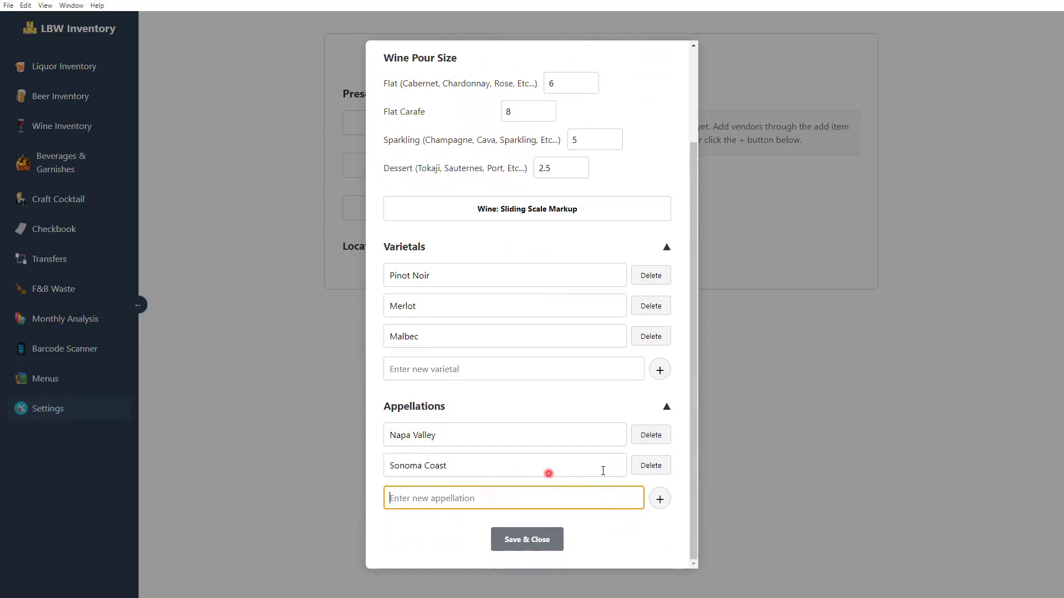
{"action": "left_click", "coordinate": [539, 548]}
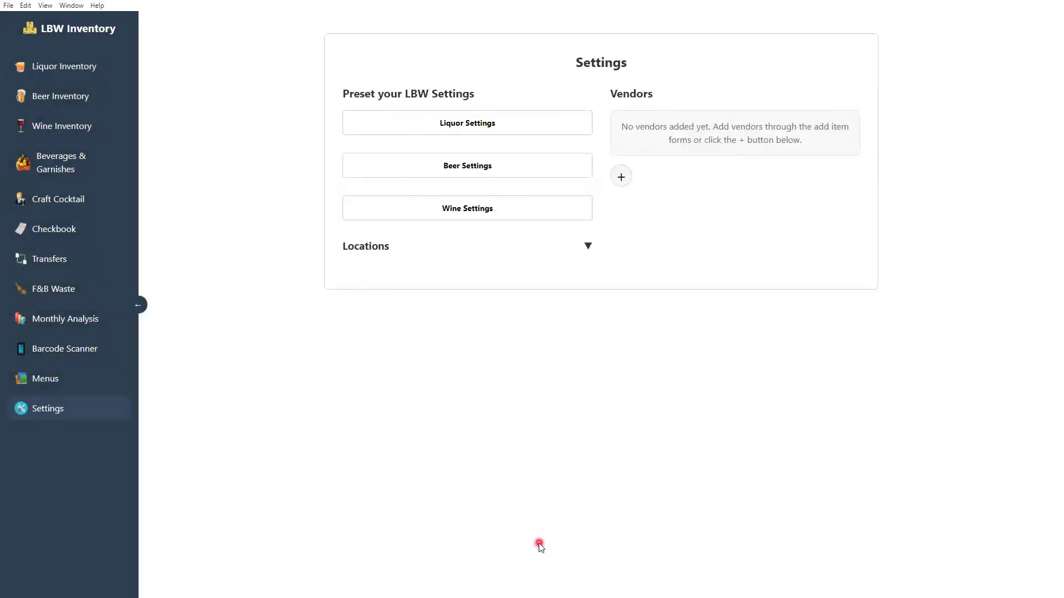
Add Main Bar, Wine Cellar, Beer Cooler and Dry Storage locations, then check them in Liquor Inventory
{"action": "left_click", "coordinate": [586, 246]}
{"action": "left_click", "coordinate": [469, 272]}
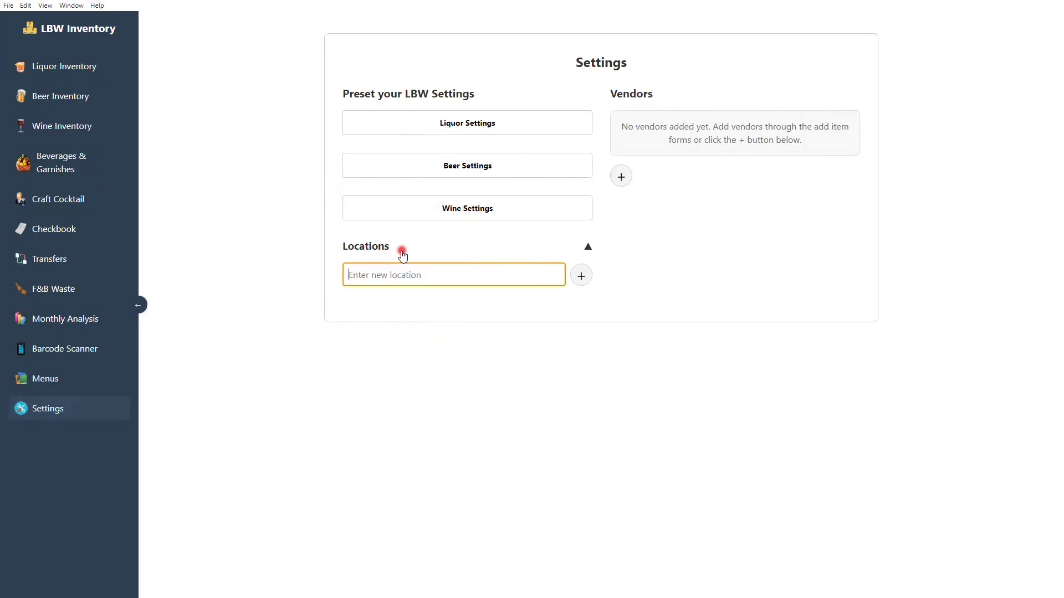
{"action": "type", "text": "Main Bar"}
{"action": "key", "text": "Return"}
{"action": "type", "text": "Wine Cel"}
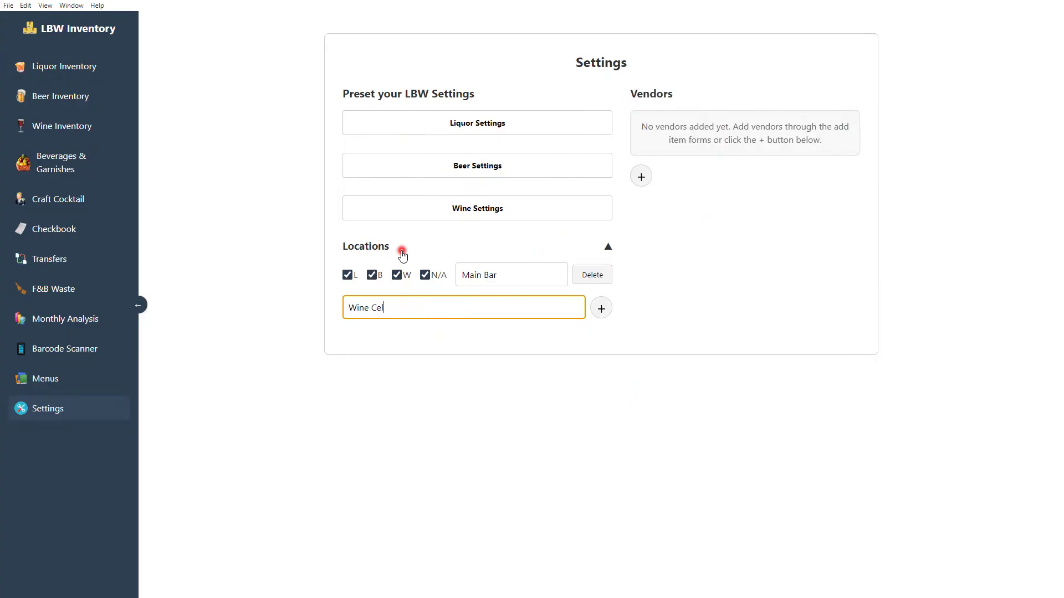
{"action": "type", "text": "lar"}
{"action": "key", "text": "Return"}
{"action": "type", "text": "Beer Coo"}
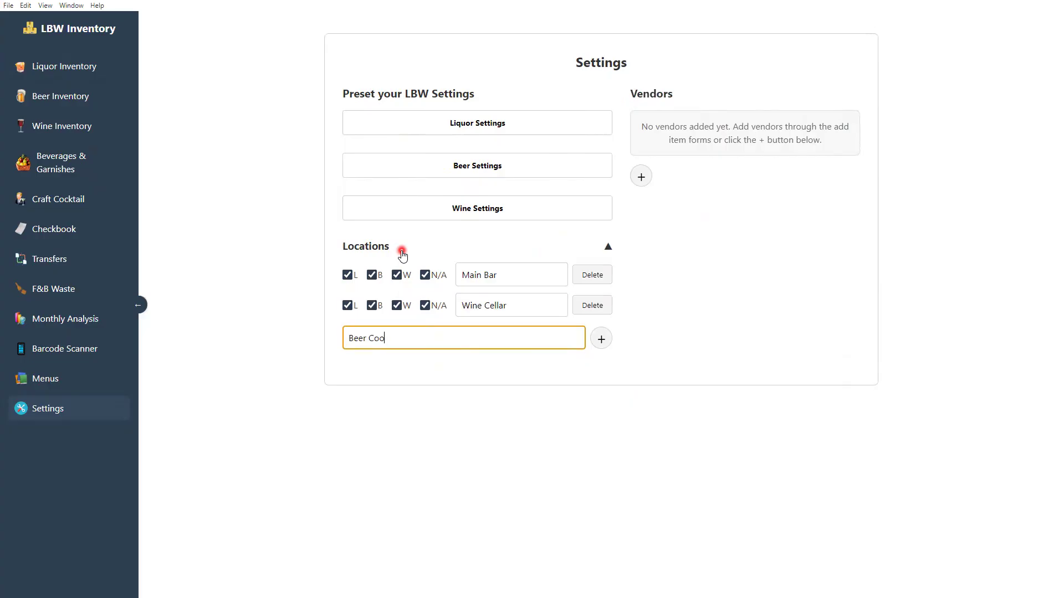
{"action": "type", "text": "ler"}
{"action": "key", "text": "Return"}
{"action": "type", "text": "Dry Storage"}
{"action": "key", "text": "Return"}
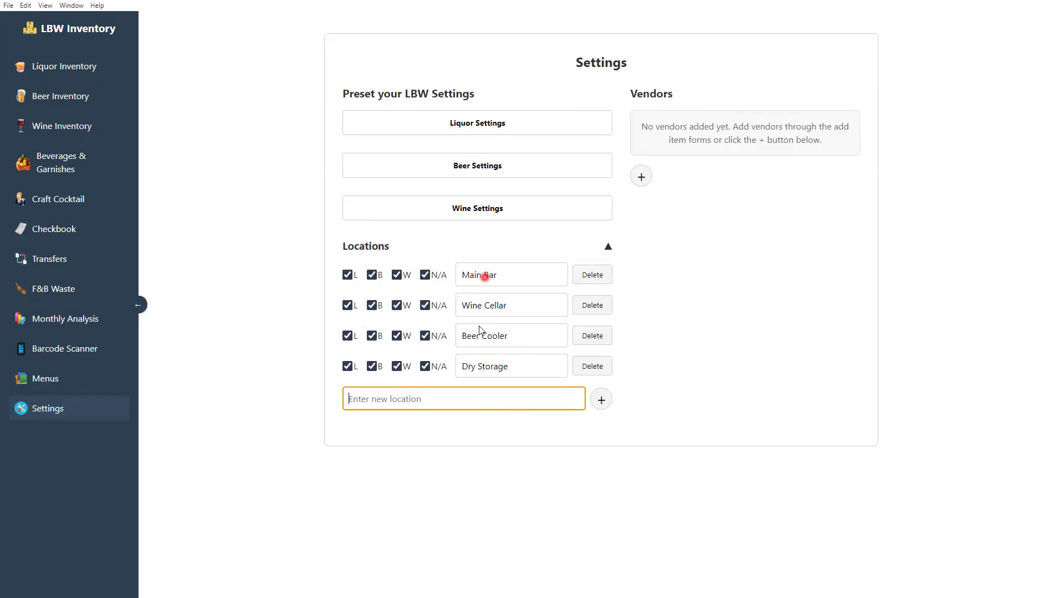
{"action": "left_click", "coordinate": [88, 67]}
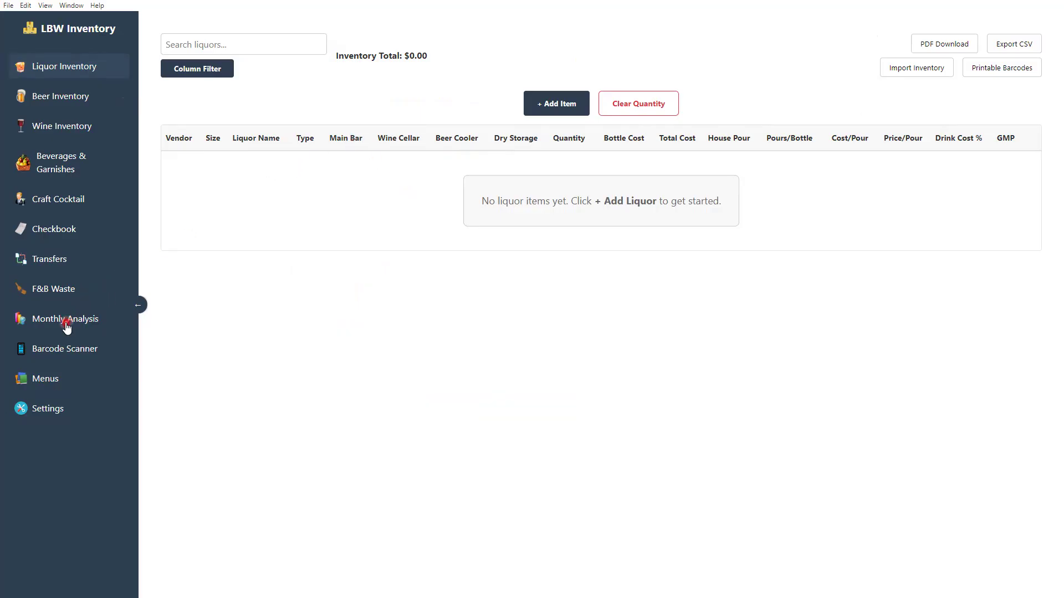
Remove liquor from Wine Cellar and Beer Cooler, then check the Liquor Inventory columns
{"action": "left_click", "coordinate": [43, 409]}
{"action": "left_click", "coordinate": [530, 245]}
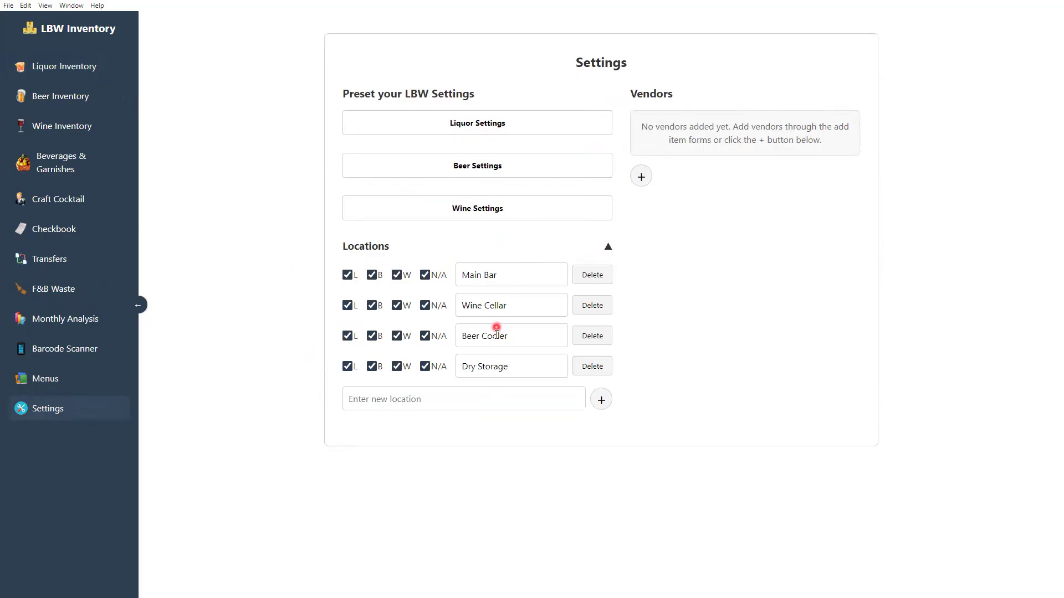
{"action": "left_click", "coordinate": [347, 306]}
{"action": "left_click", "coordinate": [347, 335]}
{"action": "left_click", "coordinate": [80, 68]}
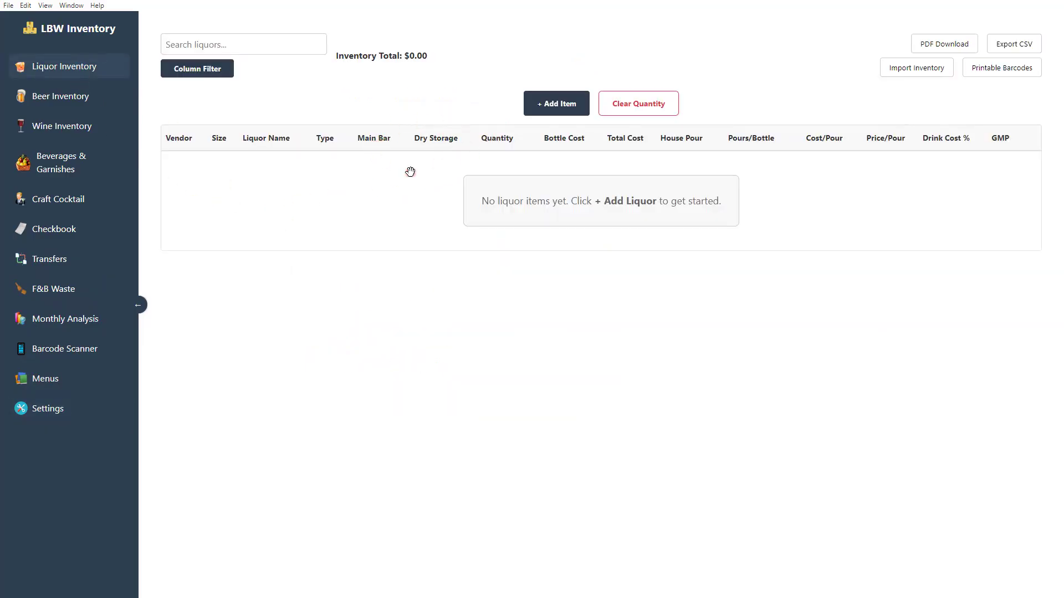
Remove beer and N/A from Wine Cellar, adjust Beer Cooler, and remove beer from Dry Storage
{"action": "left_click", "coordinate": [65, 412]}
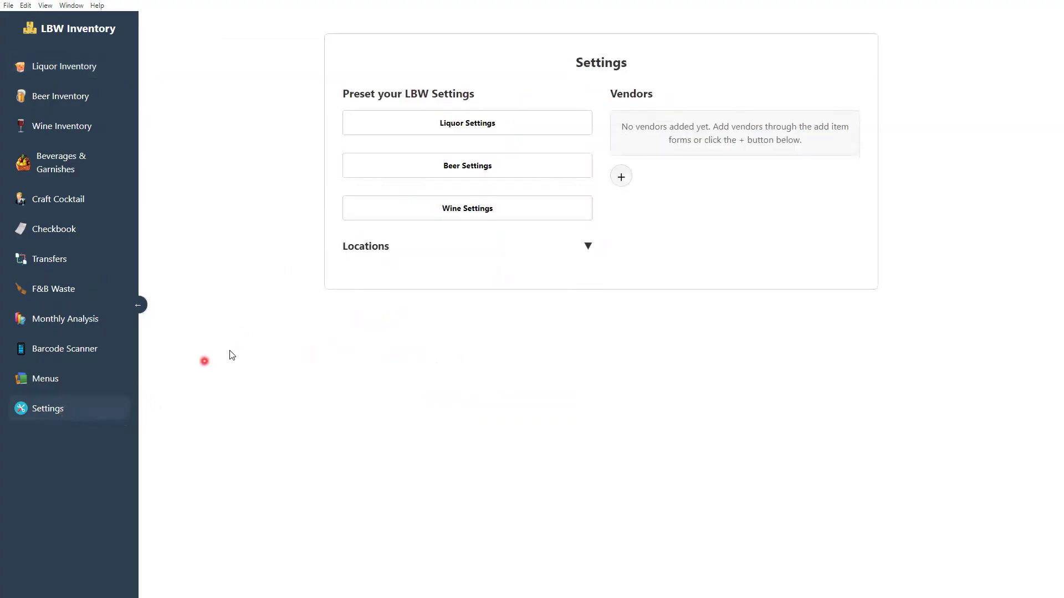
{"action": "left_click", "coordinate": [457, 252]}
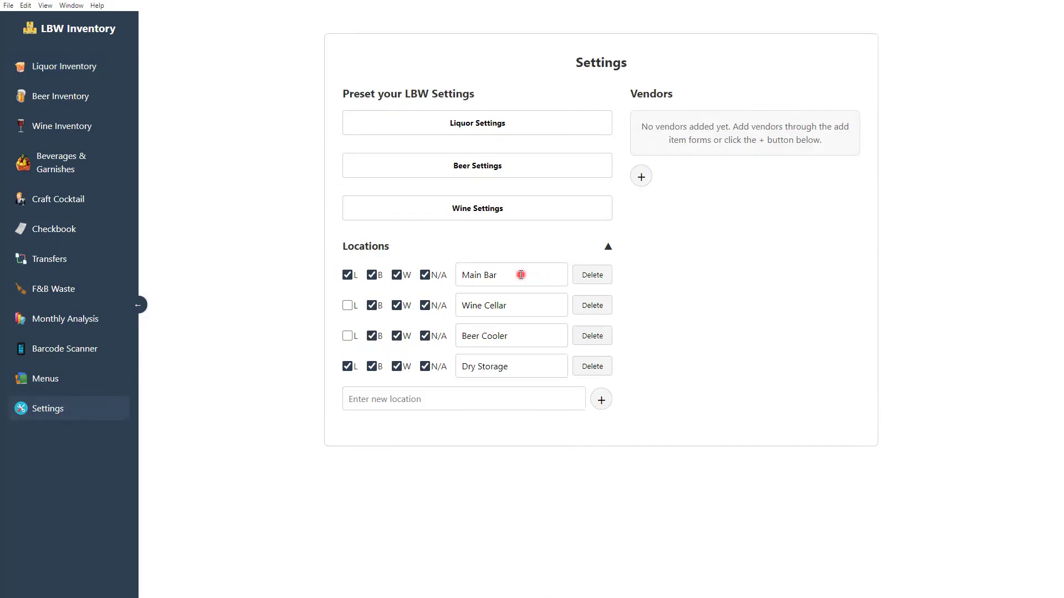
{"action": "left_click", "coordinate": [371, 307]}
{"action": "left_click", "coordinate": [425, 305]}
{"action": "left_click", "coordinate": [426, 337]}
{"action": "left_click", "coordinate": [372, 366]}
{"action": "left_click", "coordinate": [605, 247]}
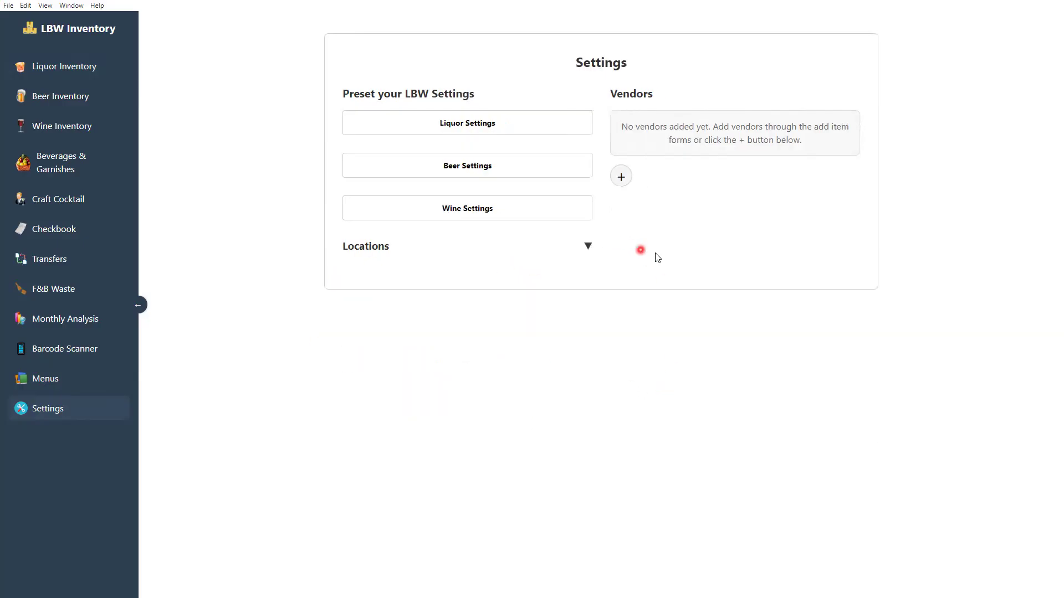
Start a new vendor named Coke with the rep's name, phone, e-mail and company phone
{"action": "left_click", "coordinate": [622, 176]}
{"action": "left_click", "coordinate": [681, 224]}
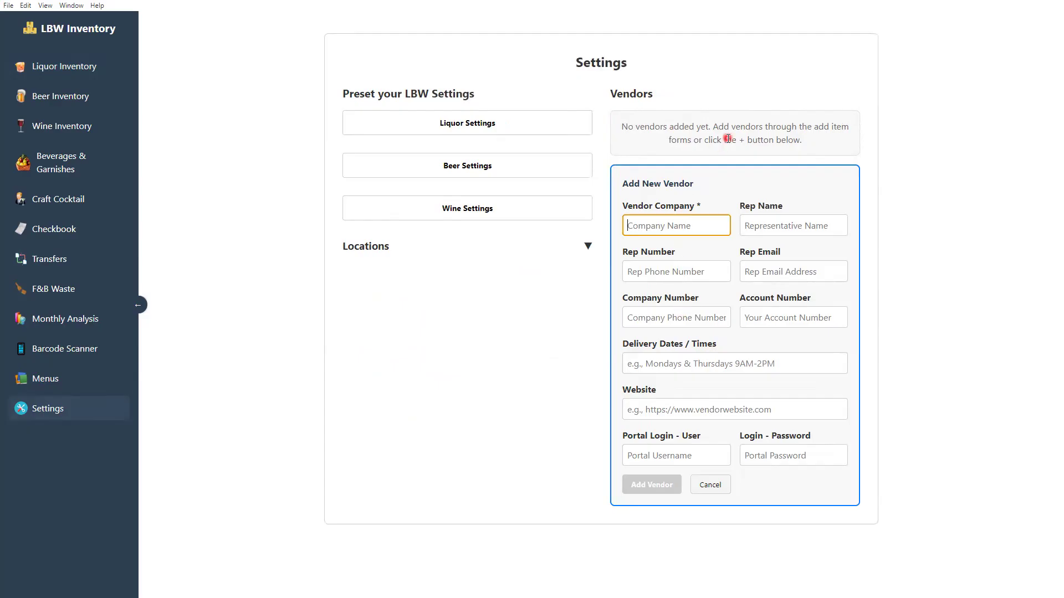
{"action": "type", "text": "Coke"}
{"action": "key", "text": "Tab"}
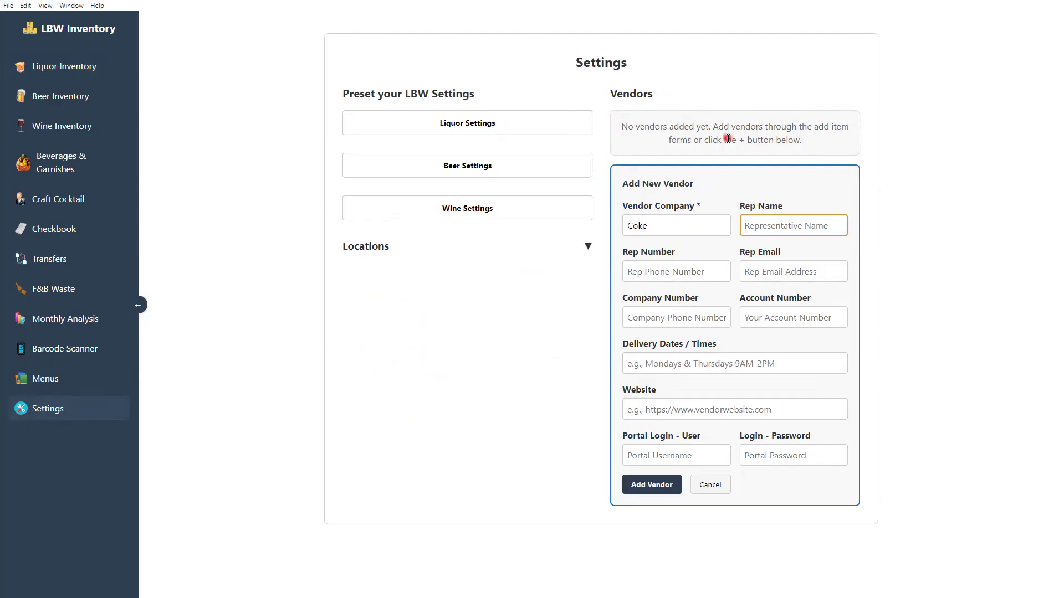
{"action": "type", "text": "Rep Name"}
{"action": "key", "text": "Tab"}
{"action": "type", "text": "111.222.3333"}
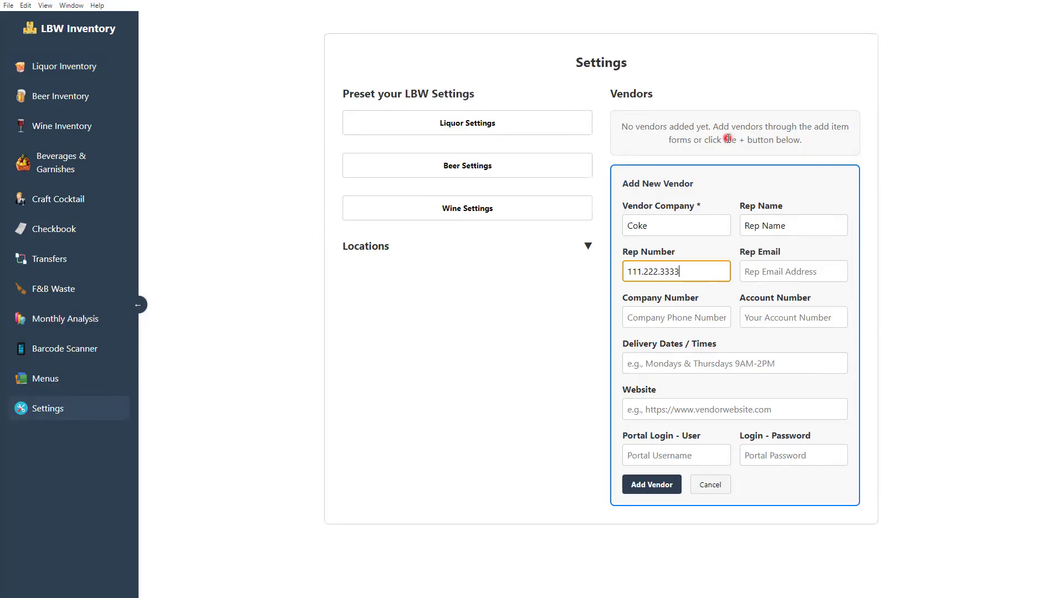
{"action": "key", "text": "Tab"}
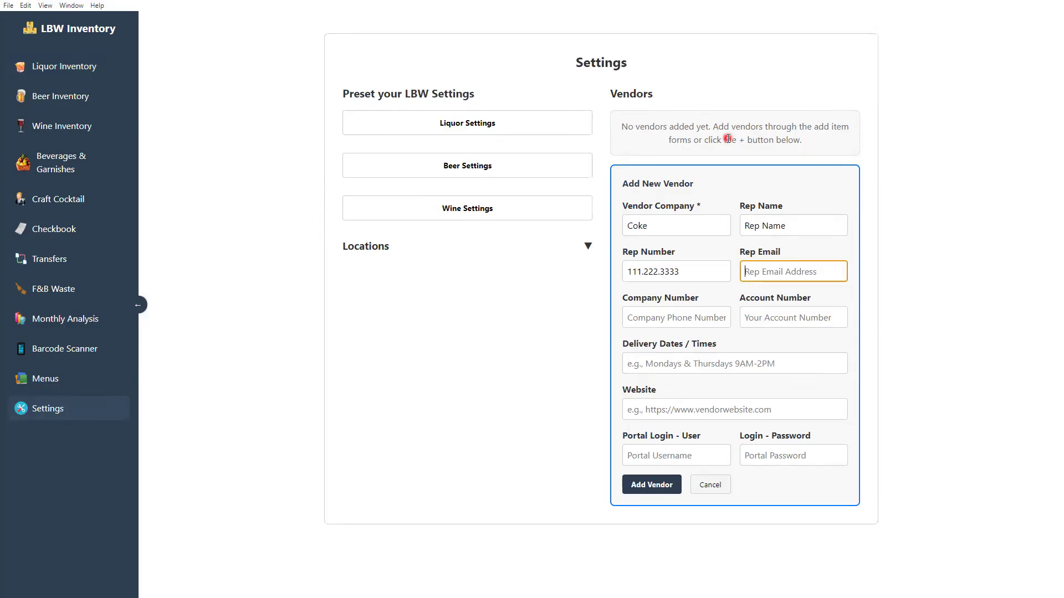
{"action": "type", "text": "rep@coke.com"}
{"action": "key", "text": "Tab"}
{"action": "type", "text": "2223334444"}
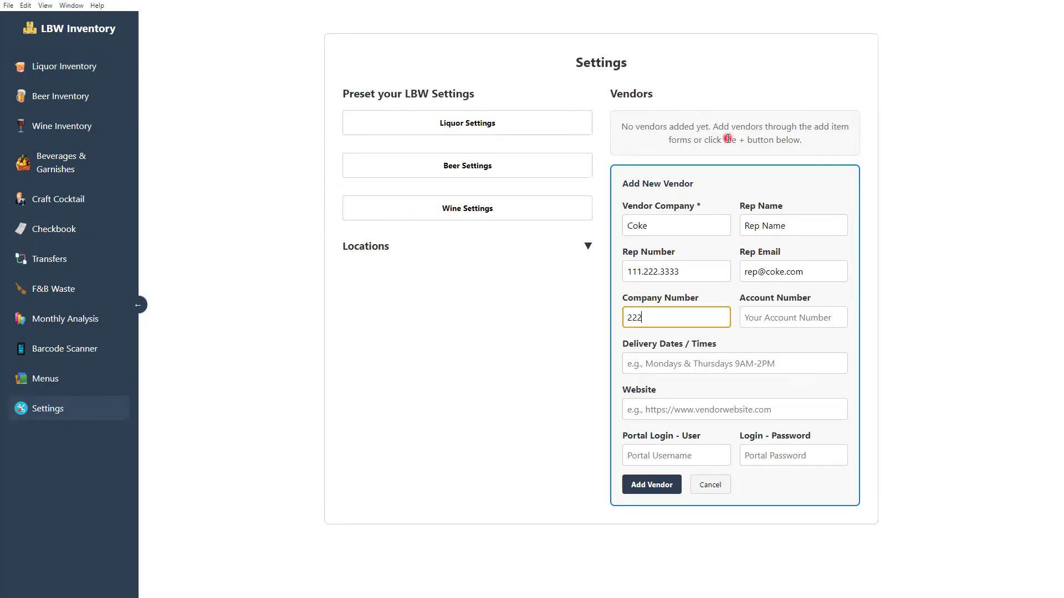
{"action": "key", "text": "Tab"}
{"action": "type", "text": "12345"}
{"action": "key", "text": "Tab"}
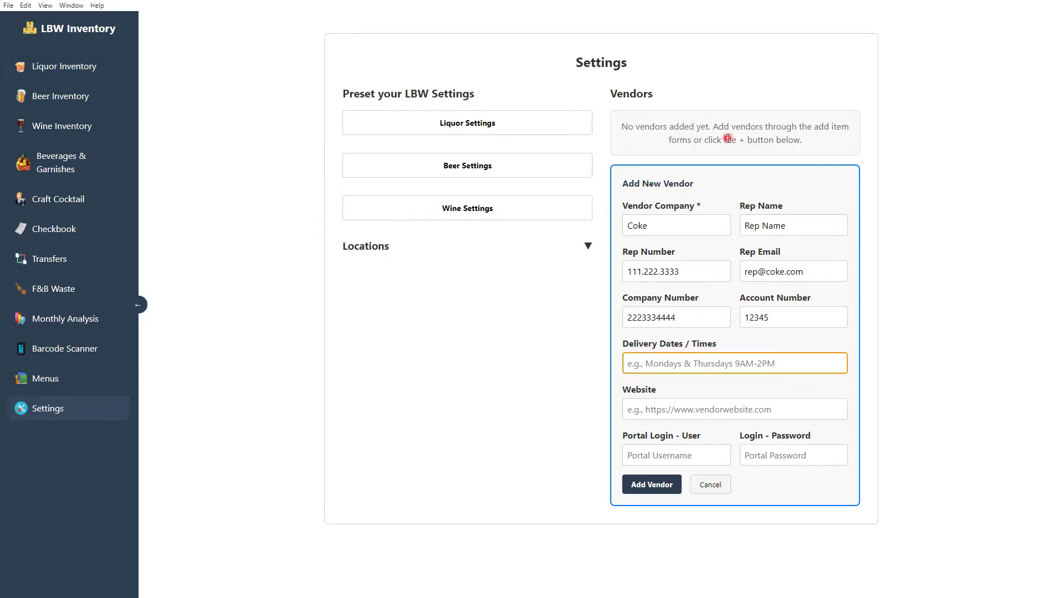
{"action": "type", "text": "Tue"}
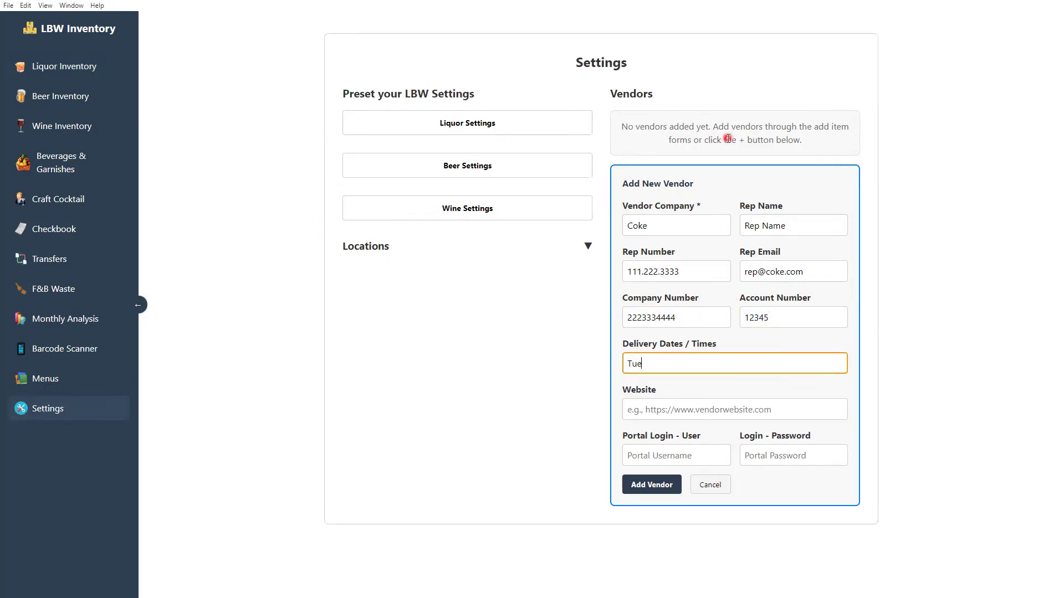
{"action": "type", "text": "sday @ 2pm"}
{"action": "key", "text": "Tab"}
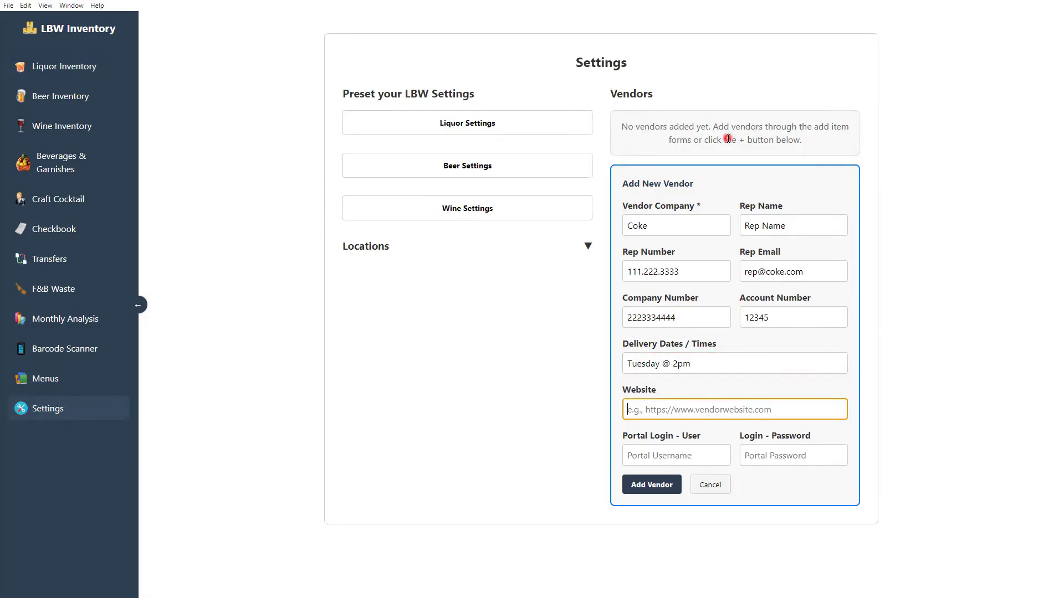
{"action": "type", "text": "www.coke.com"}
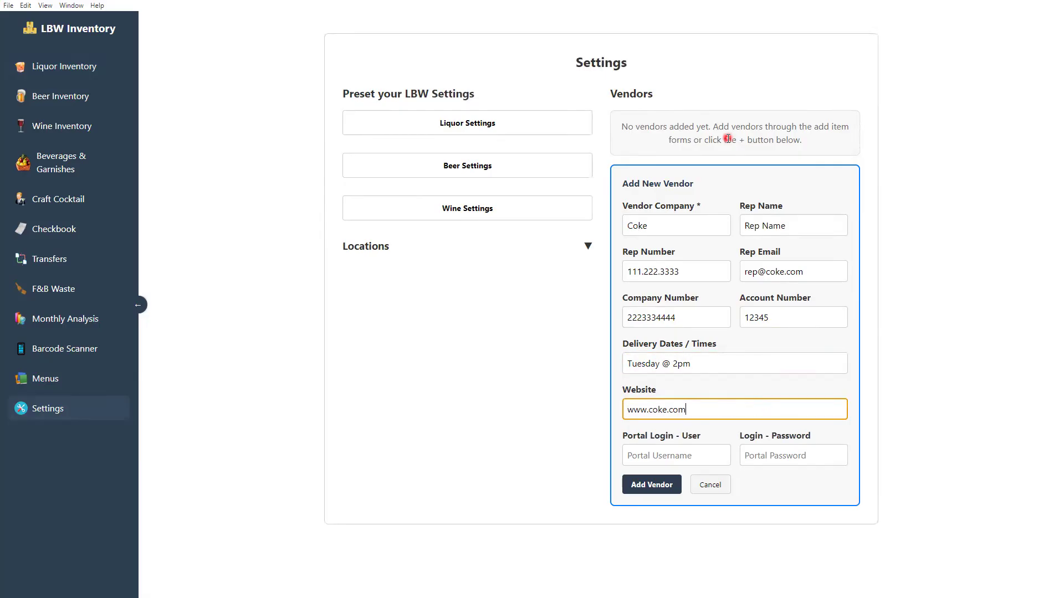
{"action": "key", "text": "Tab"}
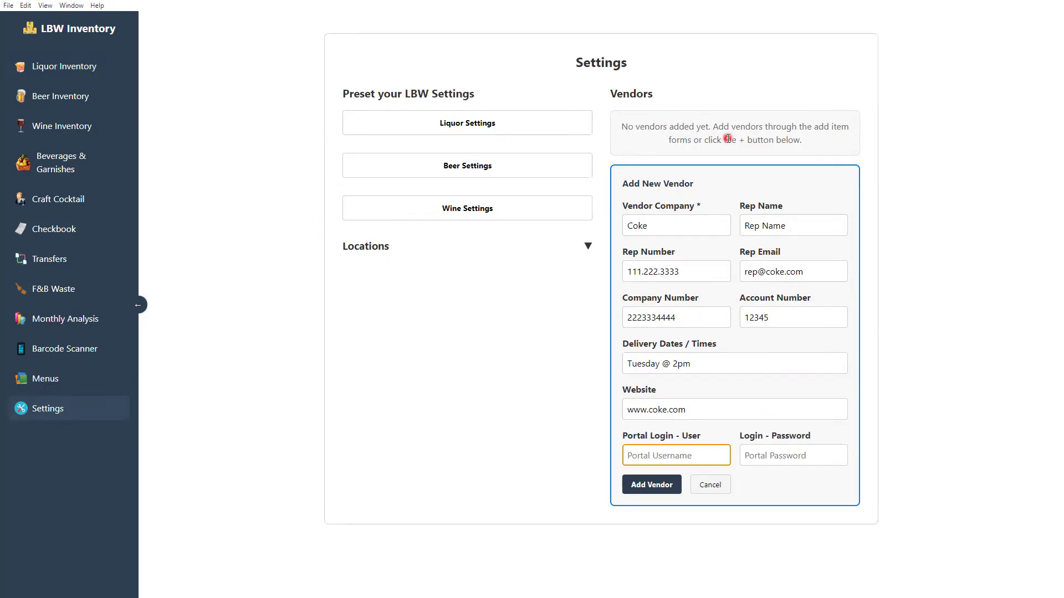
{"action": "type", "text": "UserName"}
{"action": "key", "text": "Tab"}
{"action": "type", "text": "Password!"}
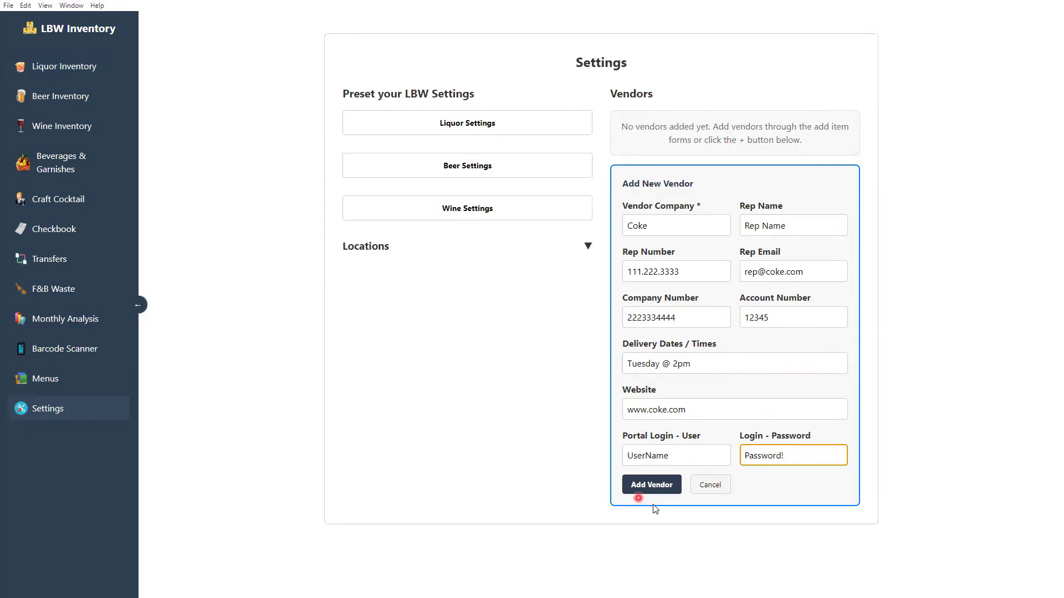
{"action": "left_click", "coordinate": [665, 486]}
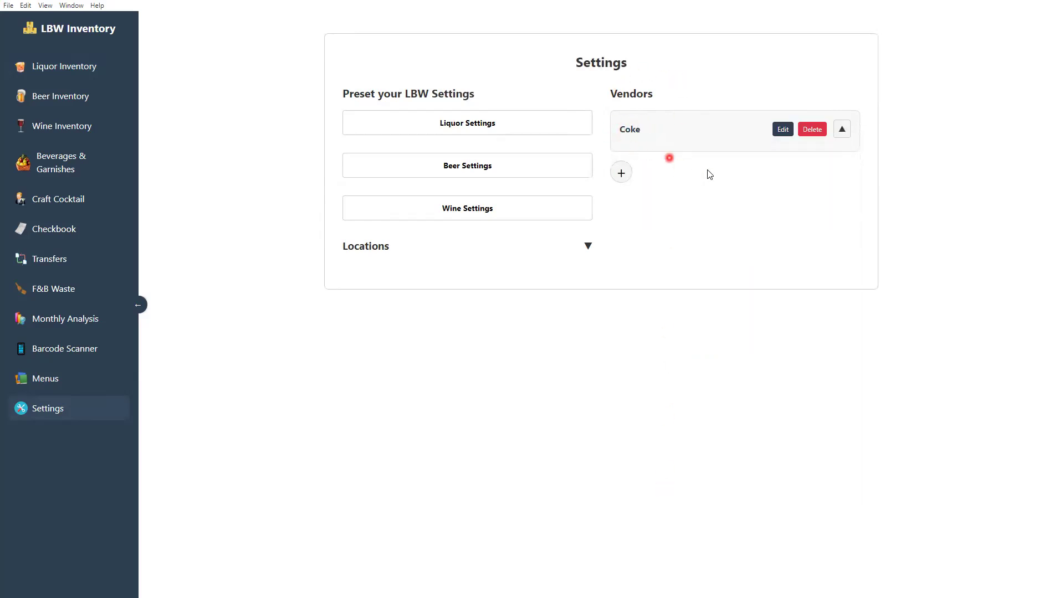
{"action": "left_click", "coordinate": [841, 131]}
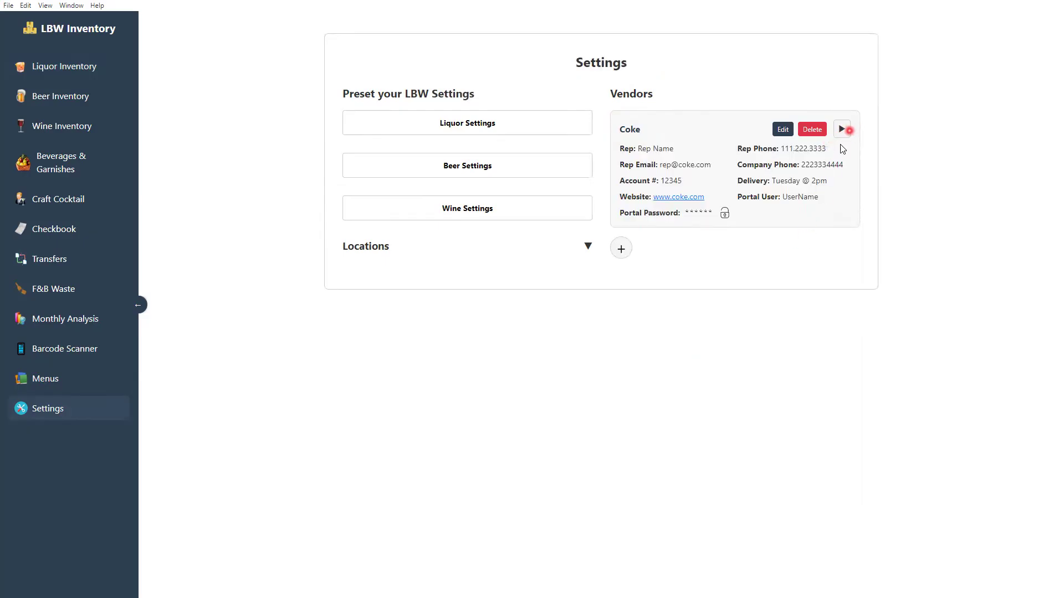
{"action": "left_click", "coordinate": [724, 214]}
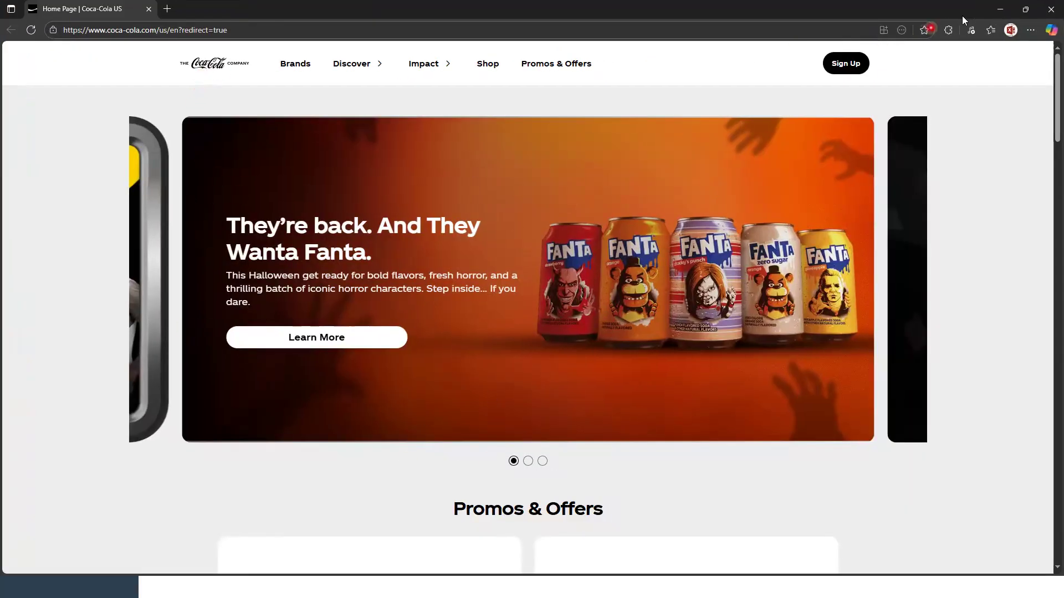
{"action": "left_click", "coordinate": [1000, 9]}
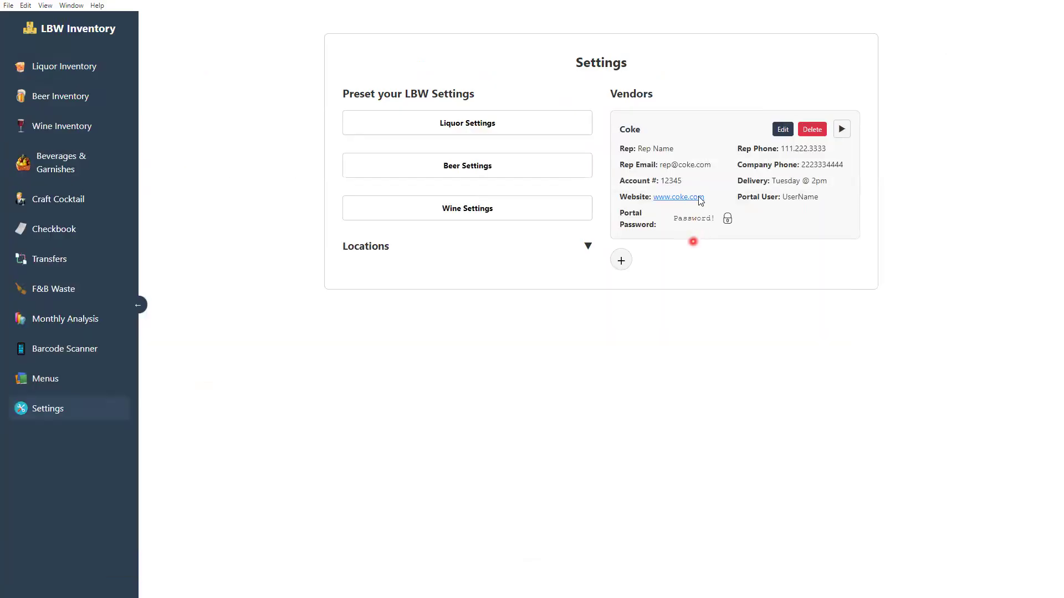
{"action": "left_click", "coordinate": [669, 196]}
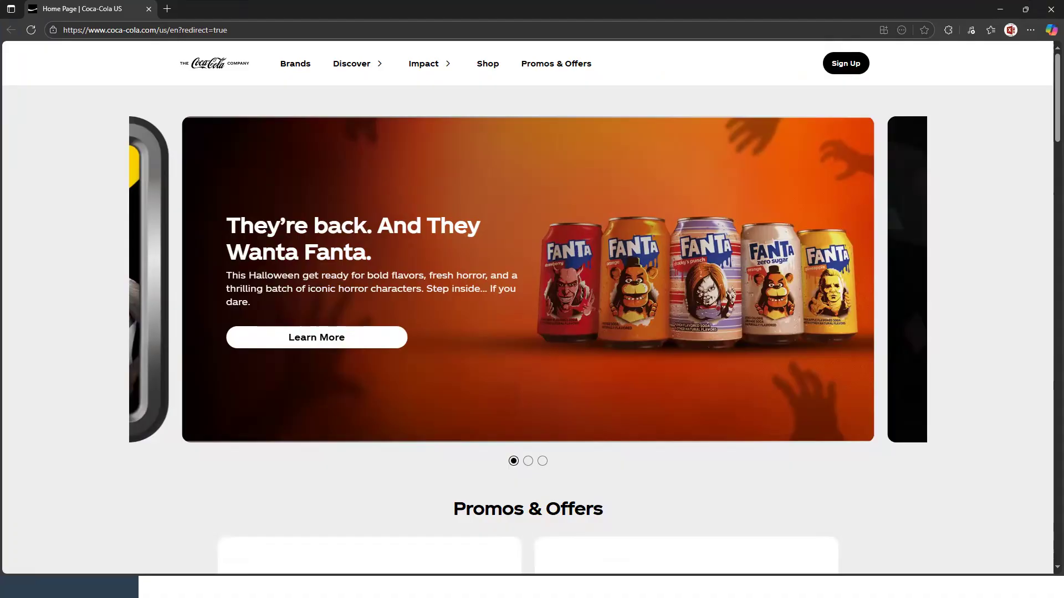
{"action": "key", "text": "alt+Tab"}
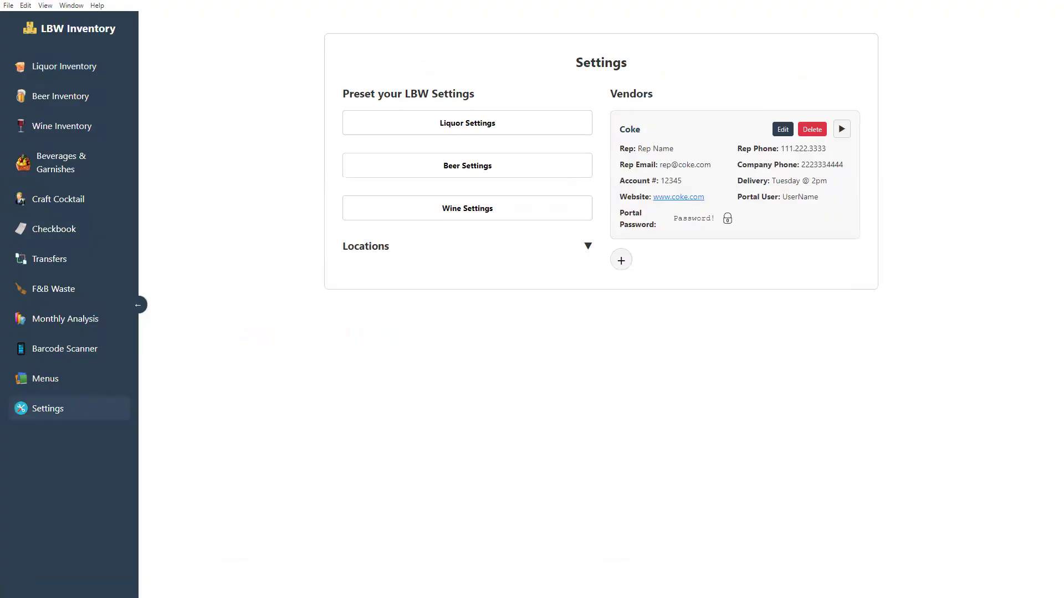
Collapse the Coke vendor card and return to the Liquor Inventory page
{"action": "left_click", "coordinate": [841, 130]}
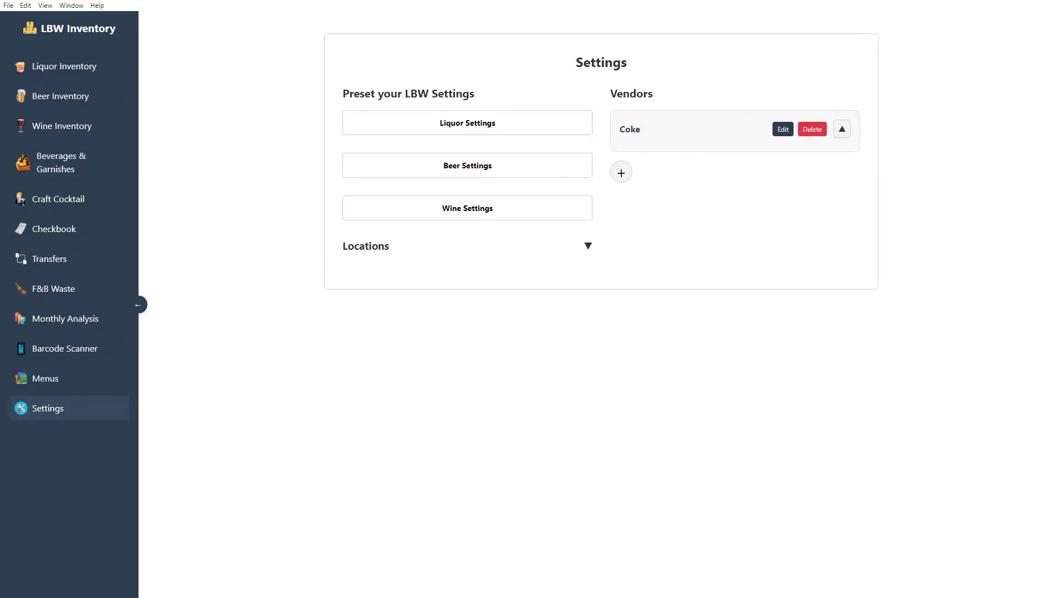
{"action": "left_click", "coordinate": [48, 66]}
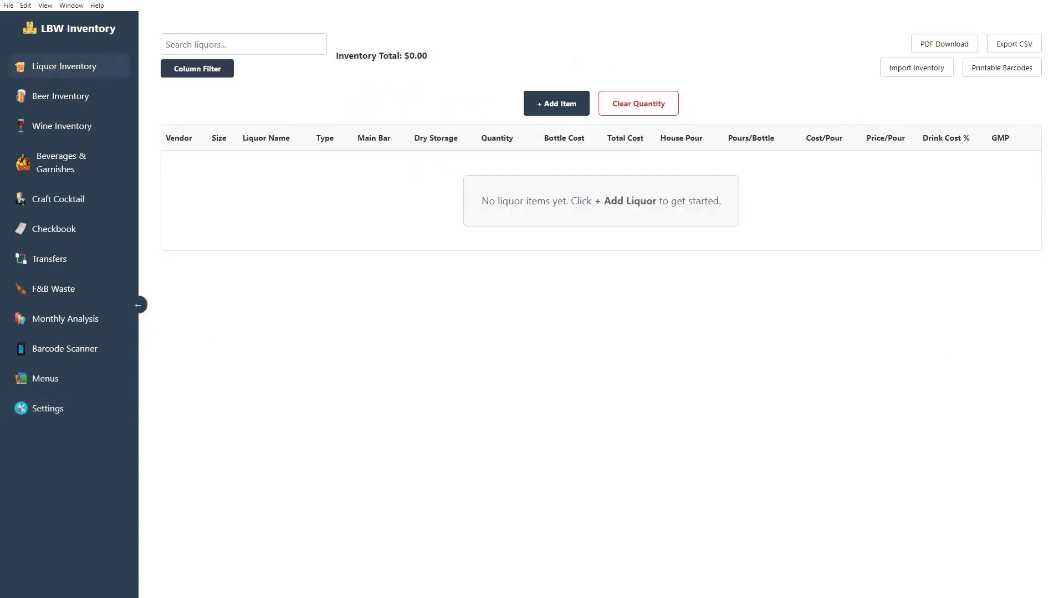